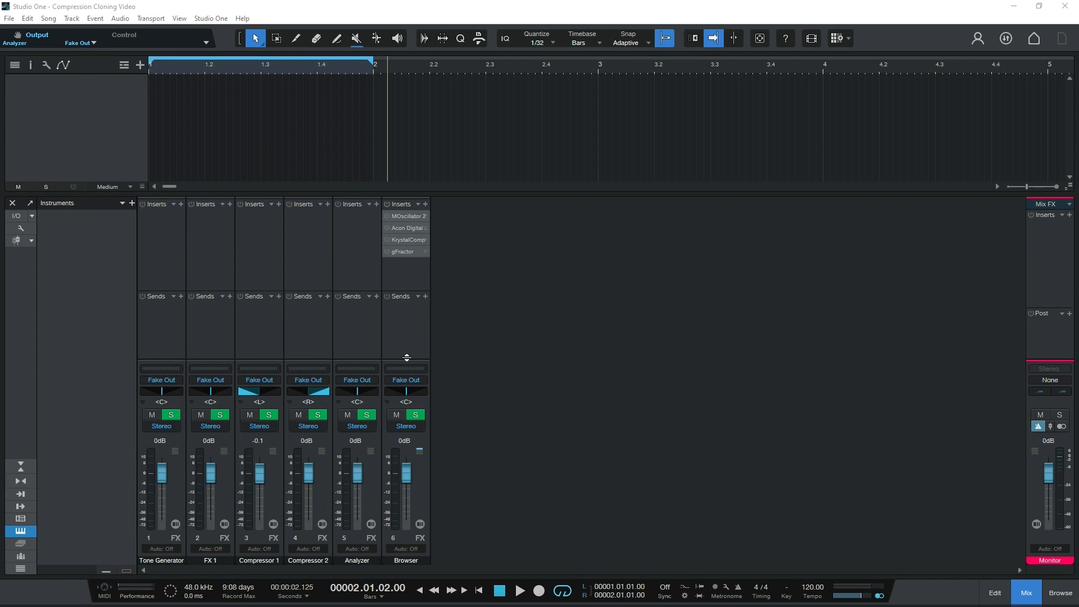
Step: Insert the MOscillator effect on the Tone Generator channel, enable it and check its oscillator settings
left_click_drag(406, 216, 148, 225)
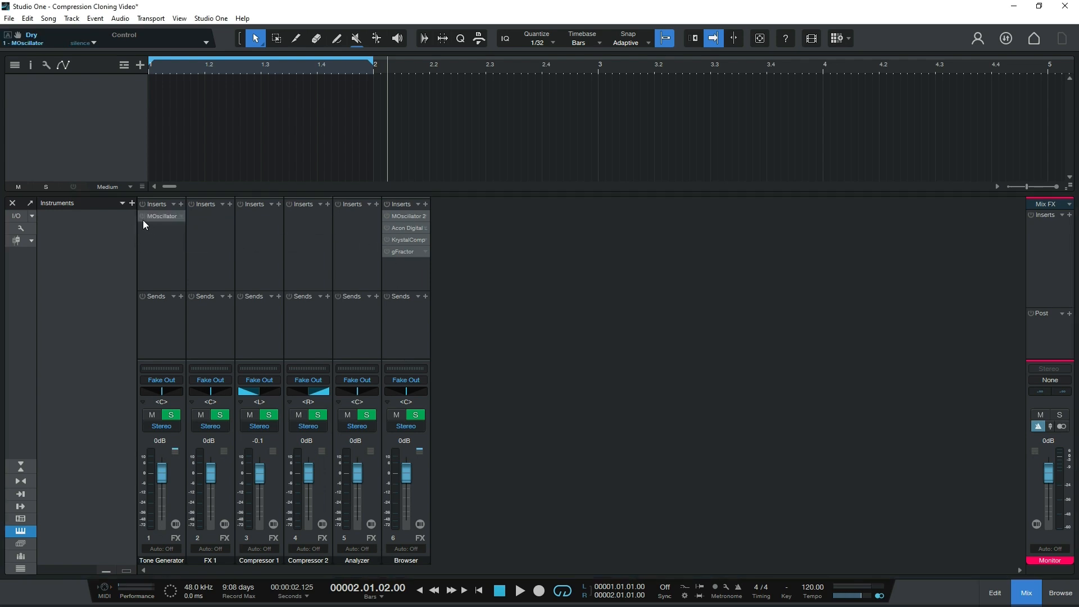
left_click(141, 217)
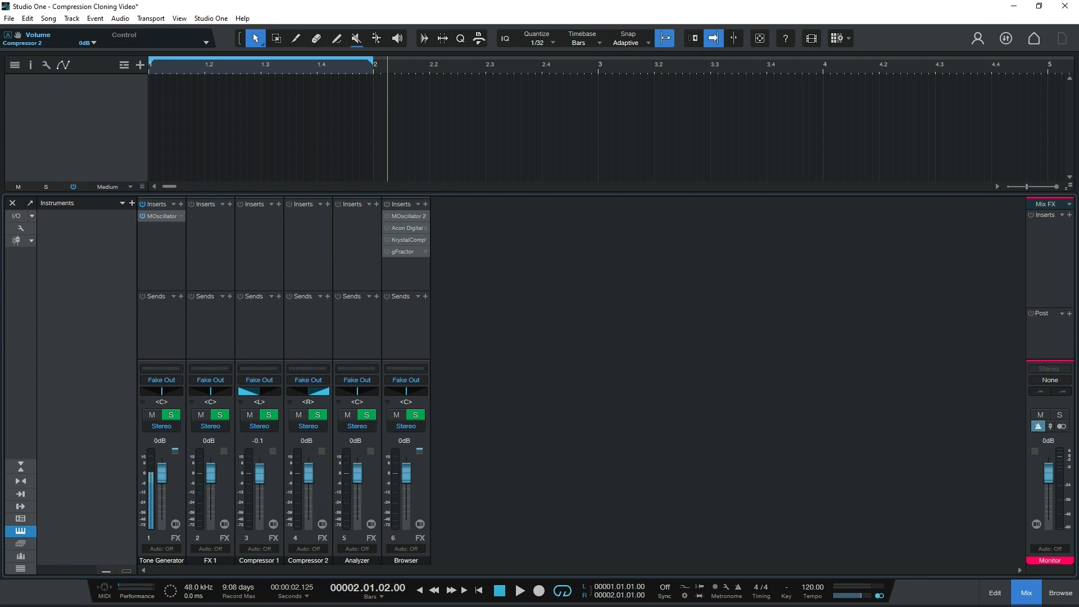
double_click(162, 217)
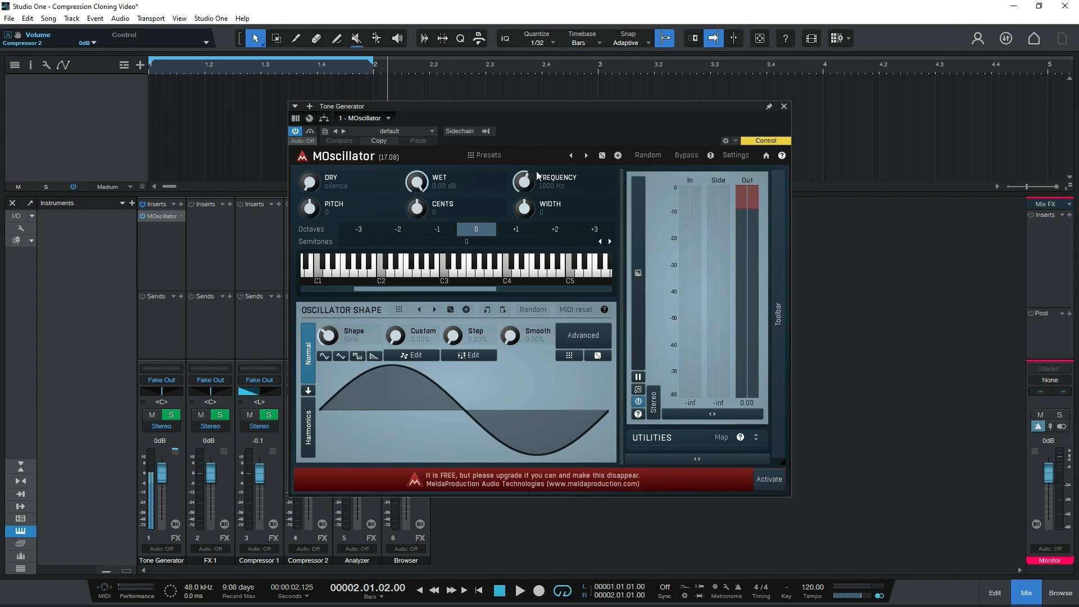
left_click(785, 107)
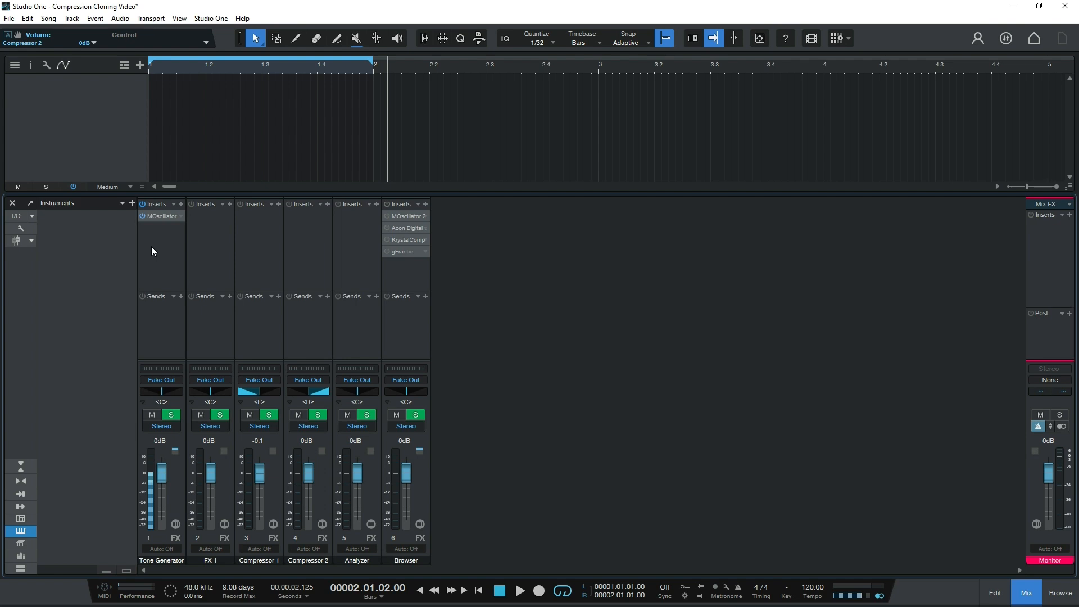
Step: Add a stereo audio track beside the Tone Generator channel and record one bar of the tone onto it
right_click(91, 86)
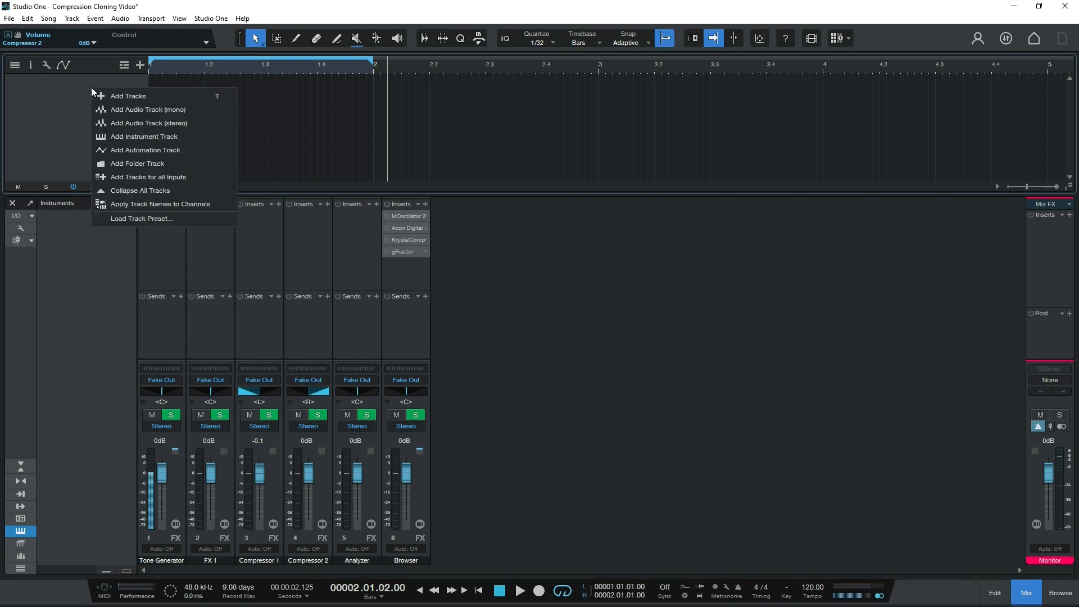
left_click(142, 122)
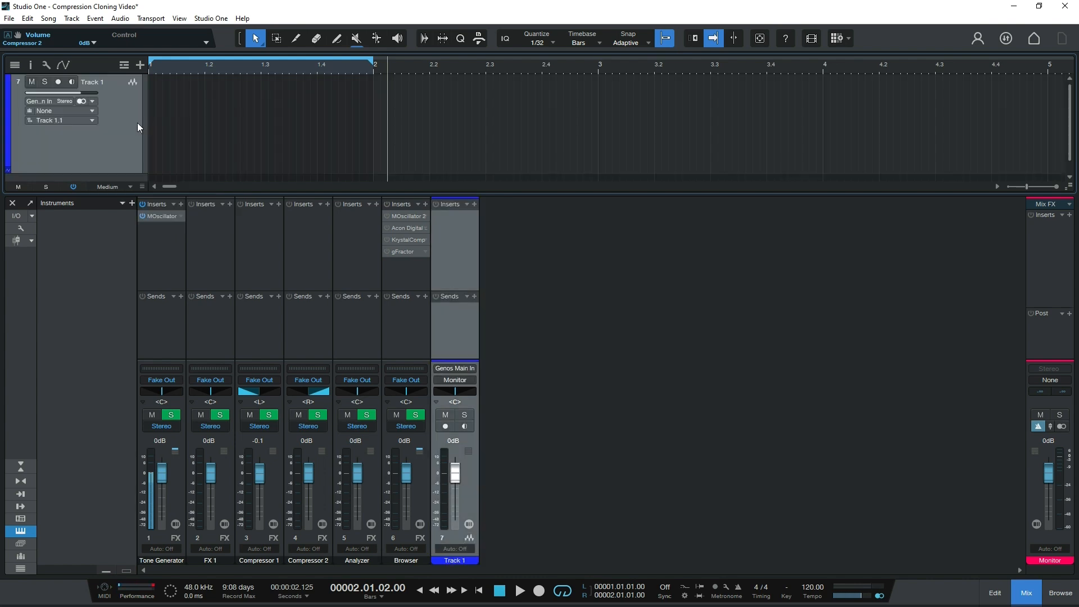
left_click_drag(437, 332, 209, 322)
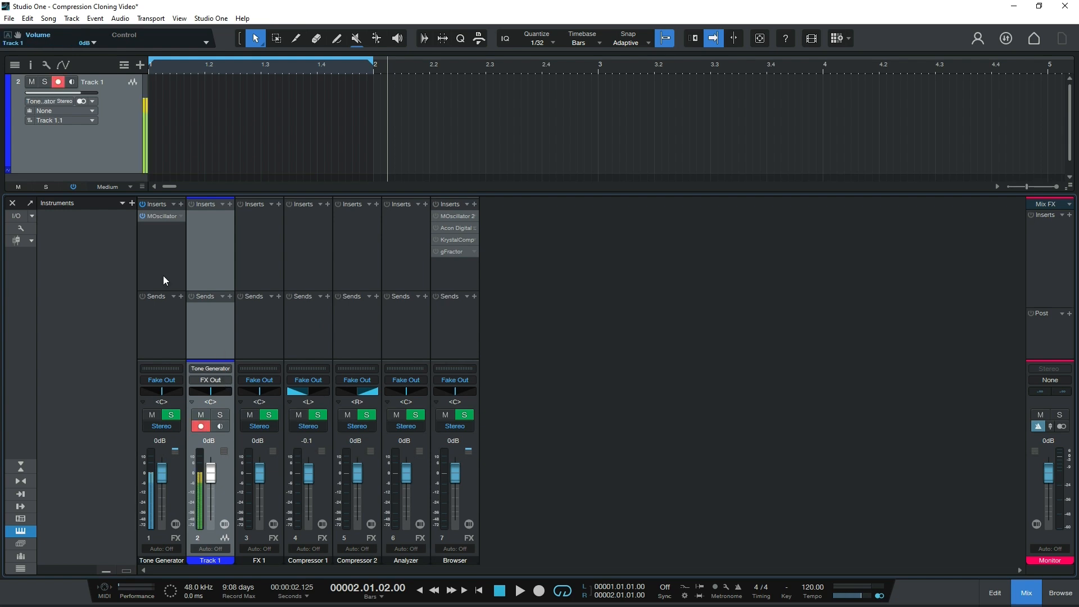
key("KP_Multiply")
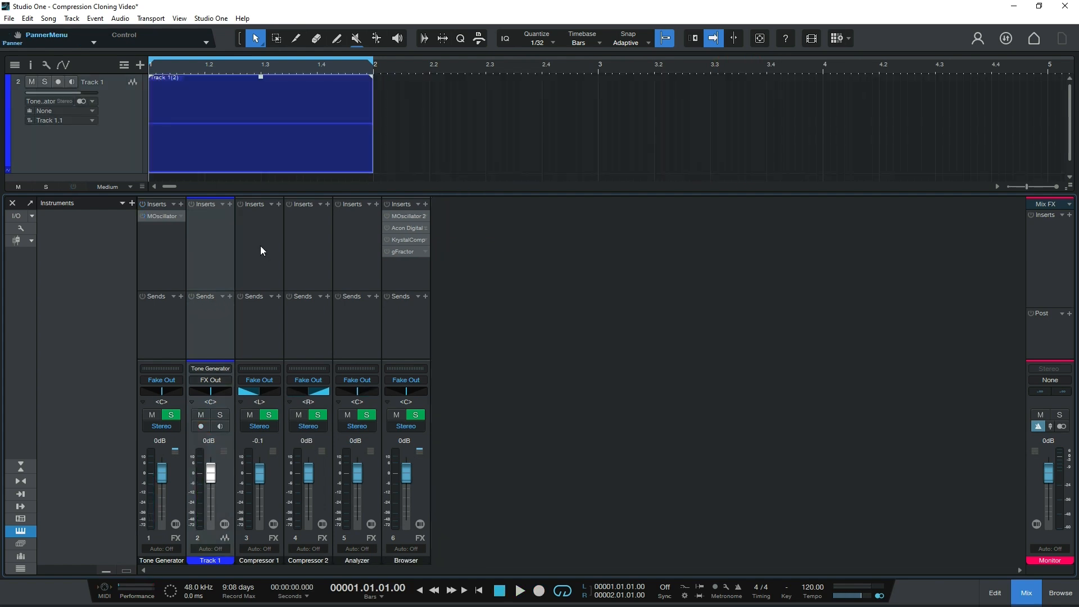
Step: Insert Acon Digital Dynamics BE on the Compressor 1 channel and move its window aside
left_click_drag(404, 229, 262, 229)
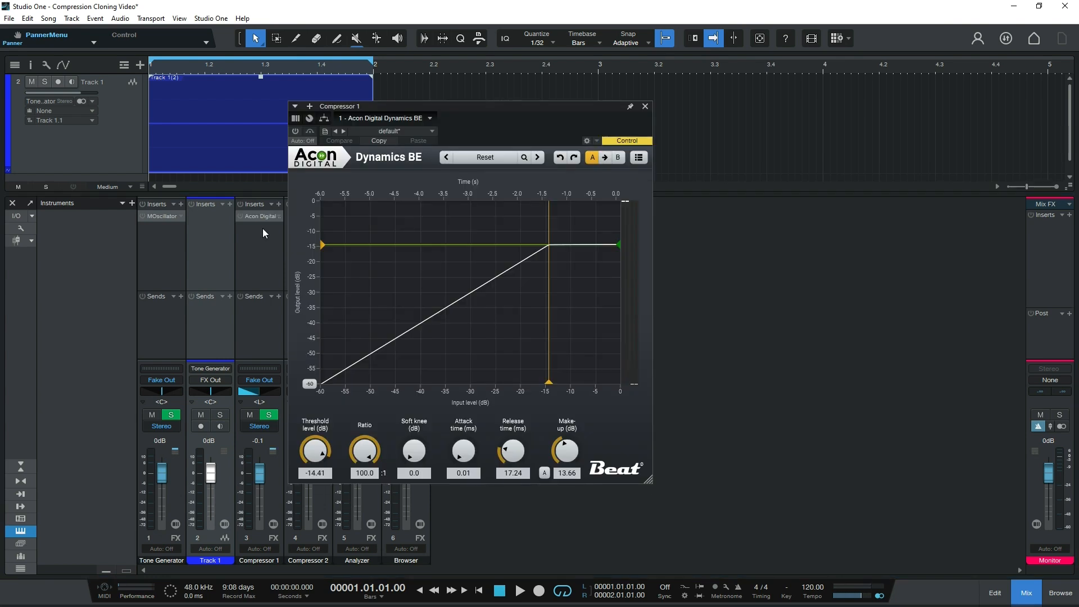
left_click_drag(361, 110, 633, 110)
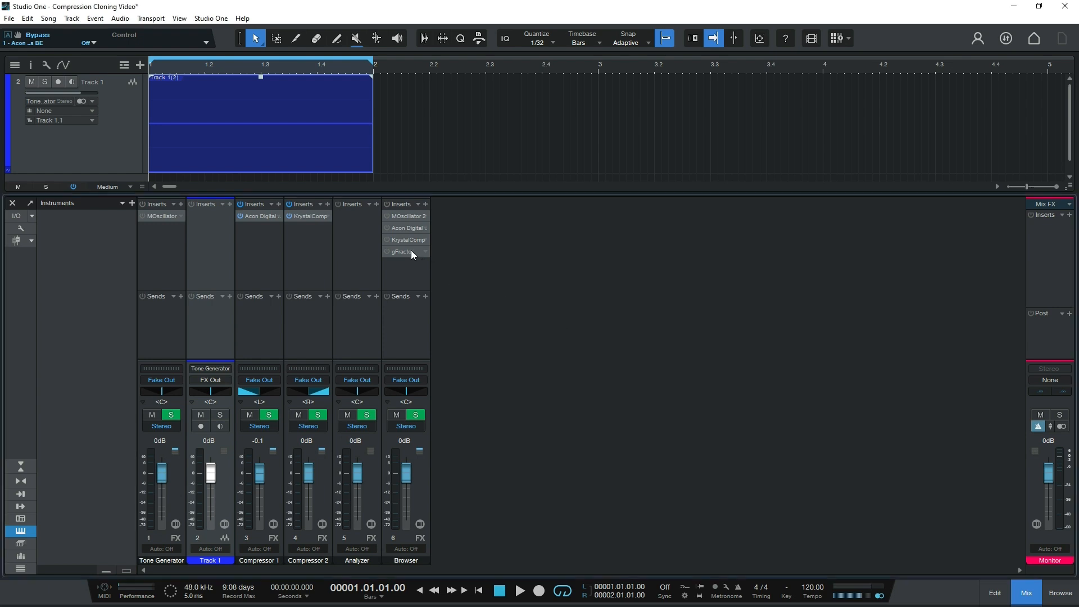
Step: Insert gFractor on the Analyzer channel, enable it and place its window beside the mixer channels
left_click_drag(407, 251, 360, 234)
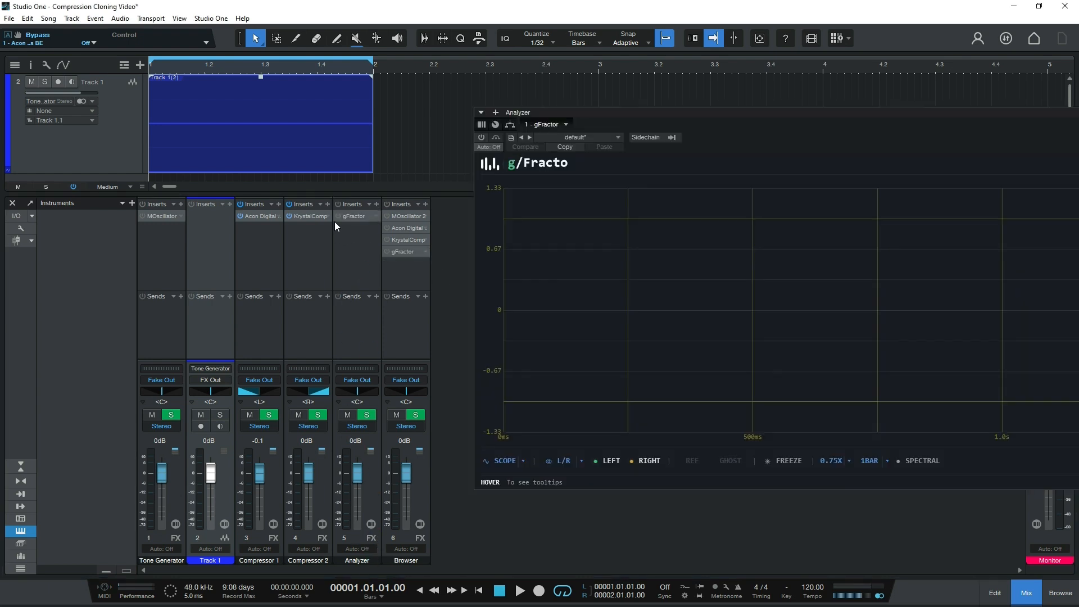
left_click(336, 217)
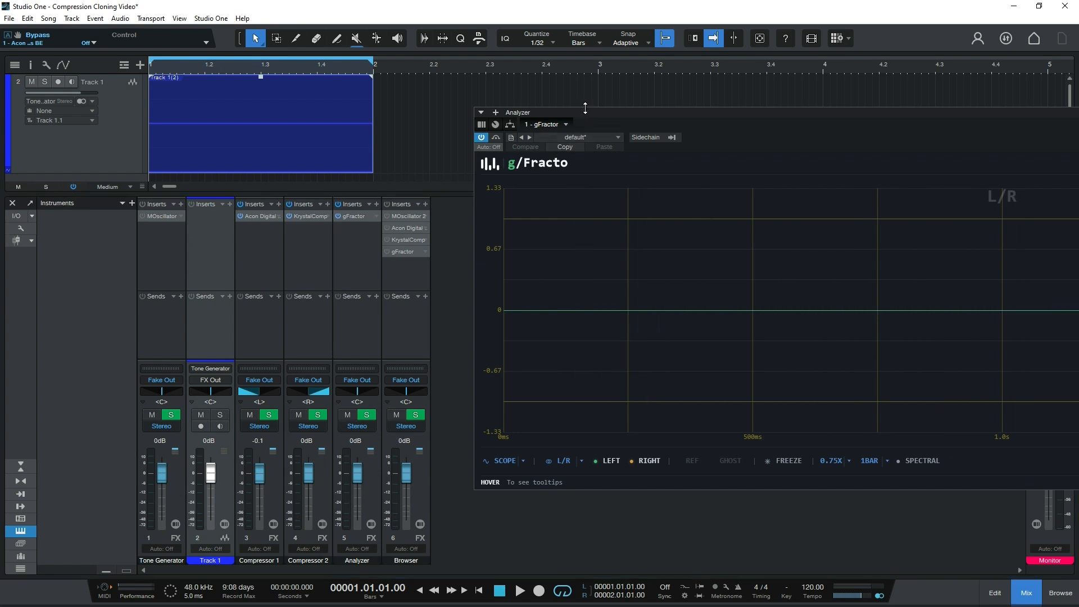
left_click_drag(587, 112, 546, 105)
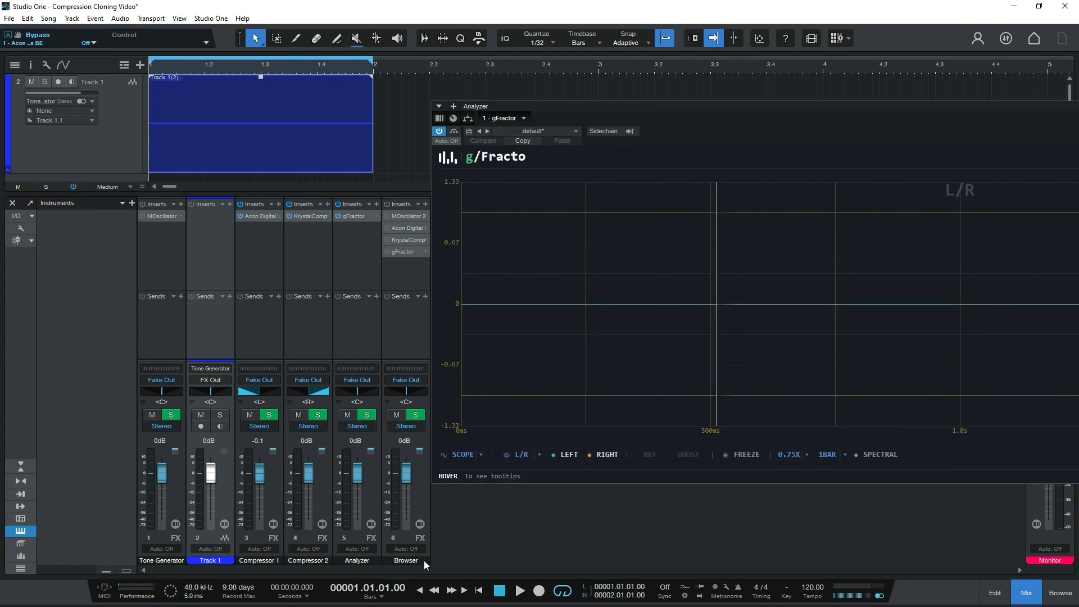
Step: Compare gFractor's SPEC and SCOPE displays, return to SCOPE, and check the available bar-length settings
left_click(461, 456)
left_click(463, 474)
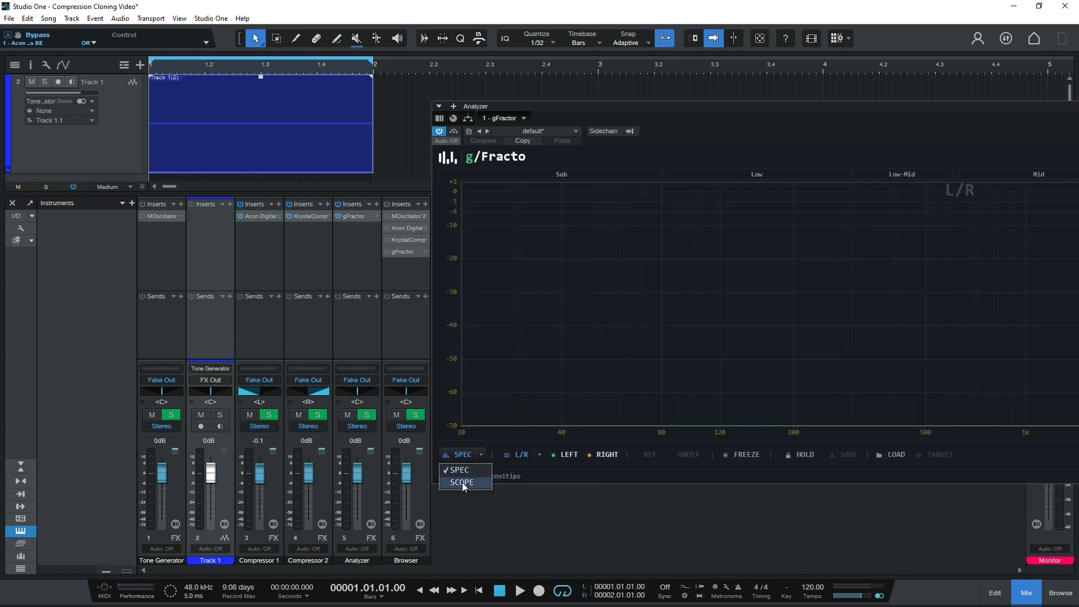
left_click(462, 482)
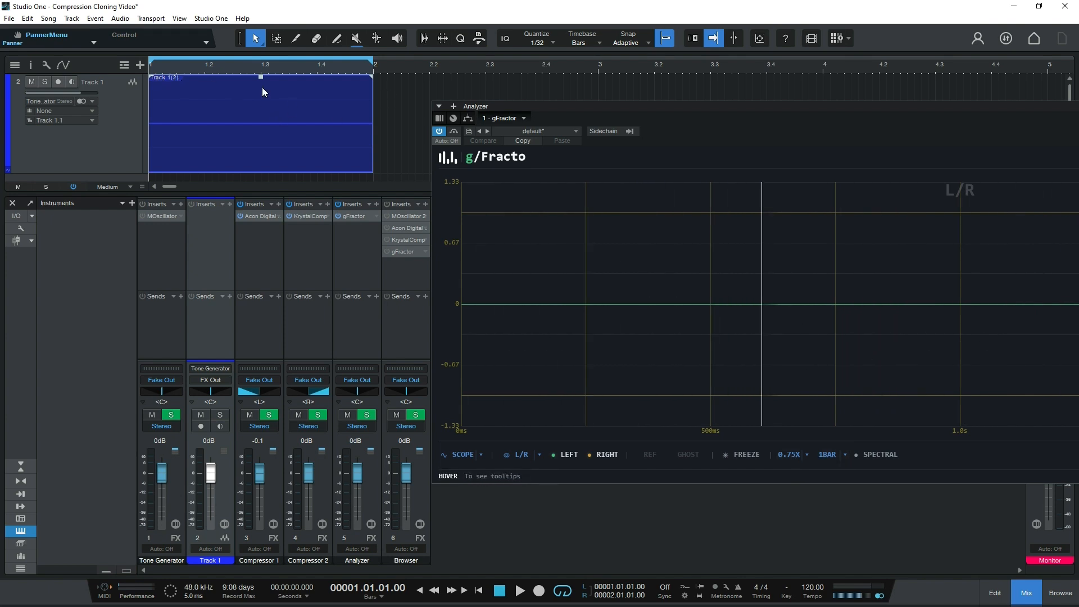
left_click(845, 456)
left_click(846, 455)
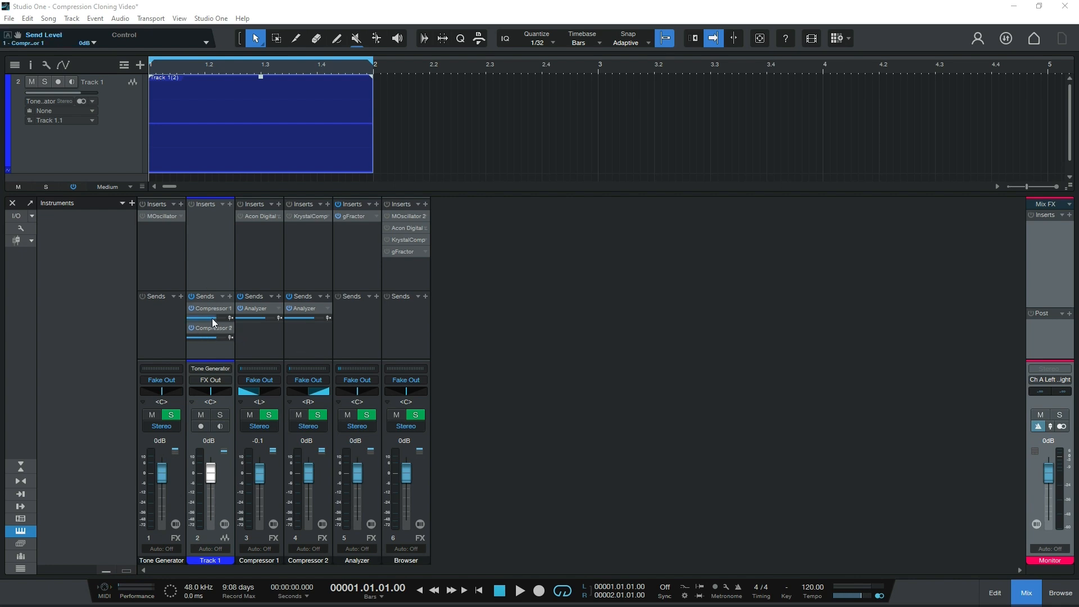
Step: Bend the rising segment of Track 1's volume automation upward into a convex curve across bar 1
mouse_move(211, 318)
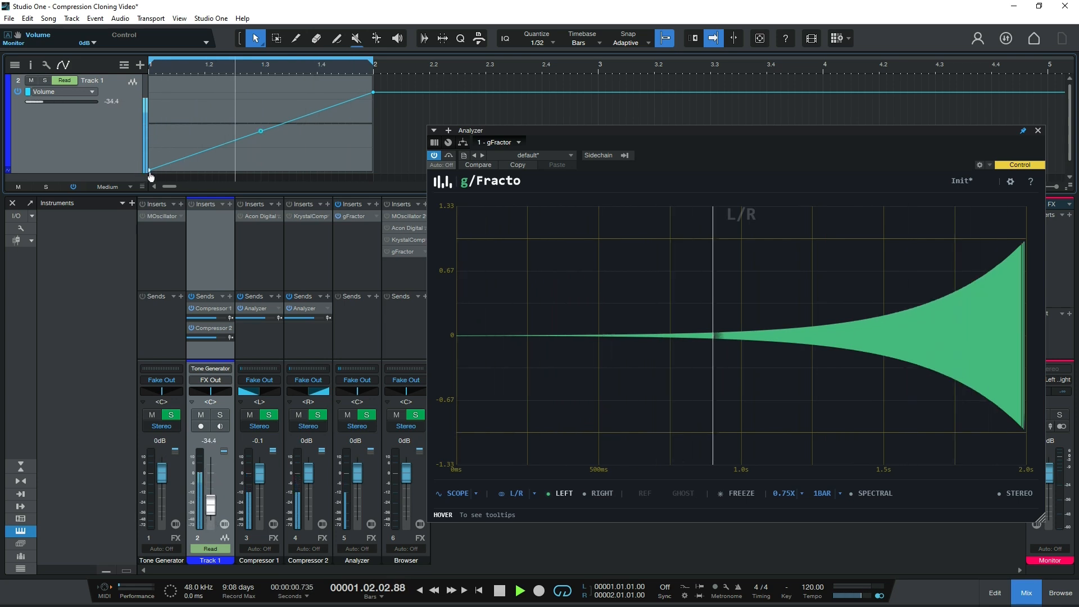
mouse_move(150, 172)
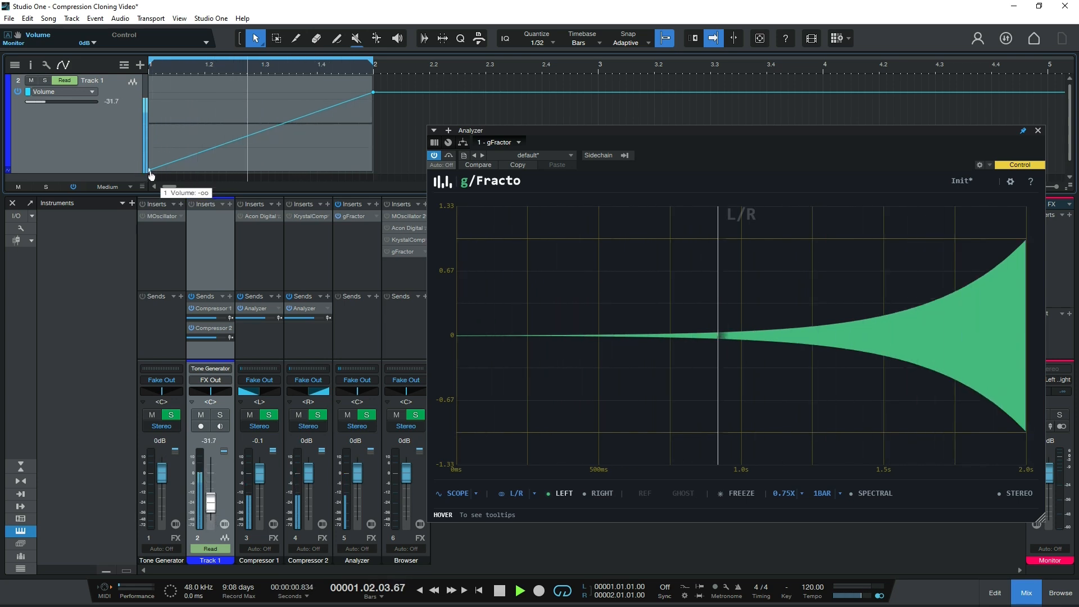
mouse_move(374, 97)
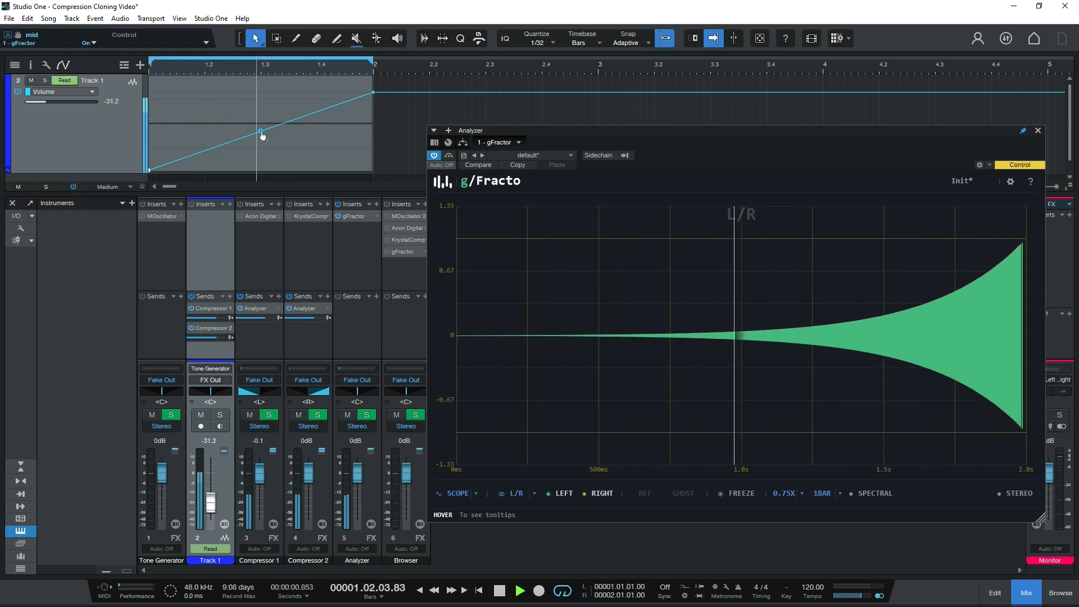
left_click_drag(260, 131, 265, 109)
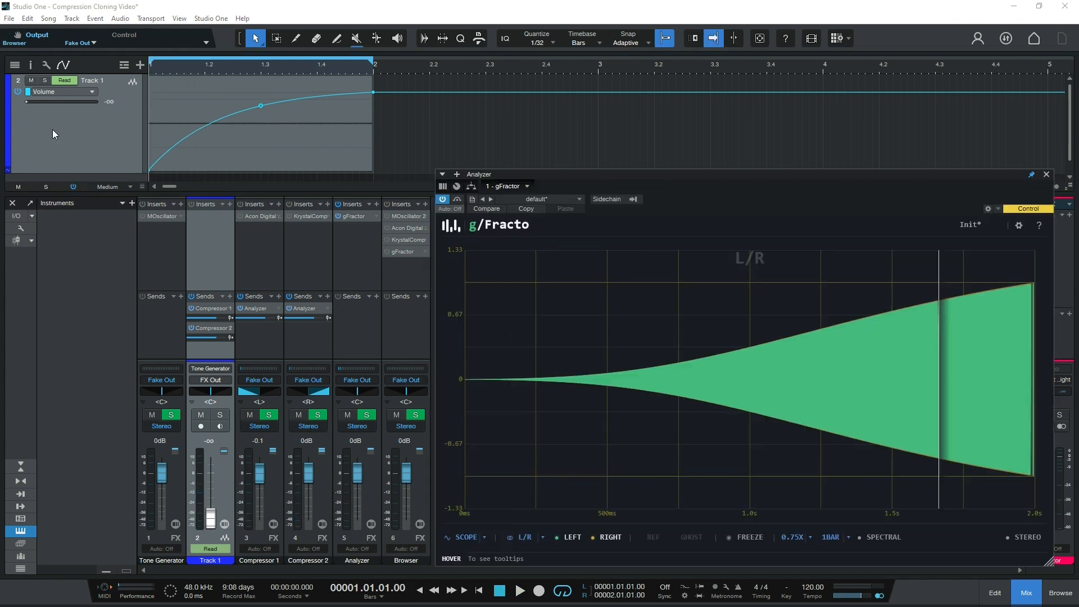
Step: Hide the automation on Track 1 and play the looped tone clip in the analyzer, stopping it after viewing
left_click(73, 133)
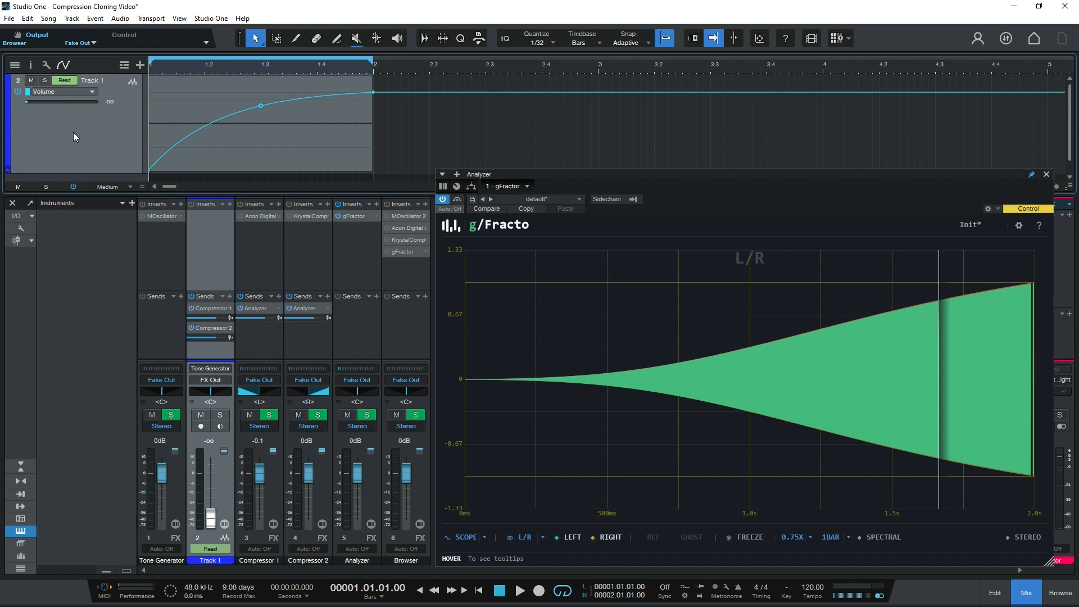
key("a")
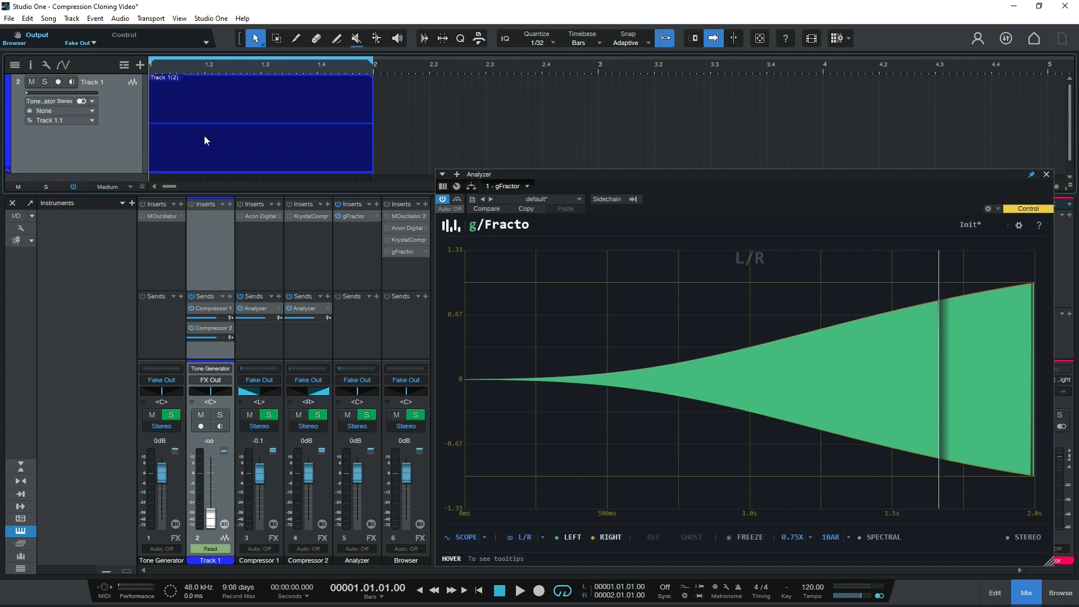
key("space")
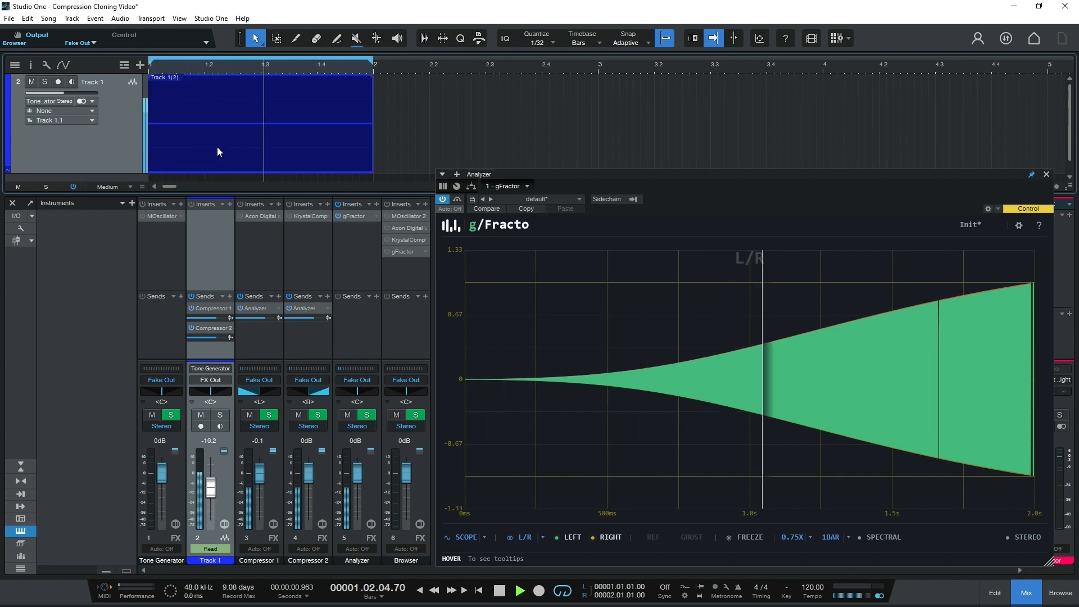
key("space")
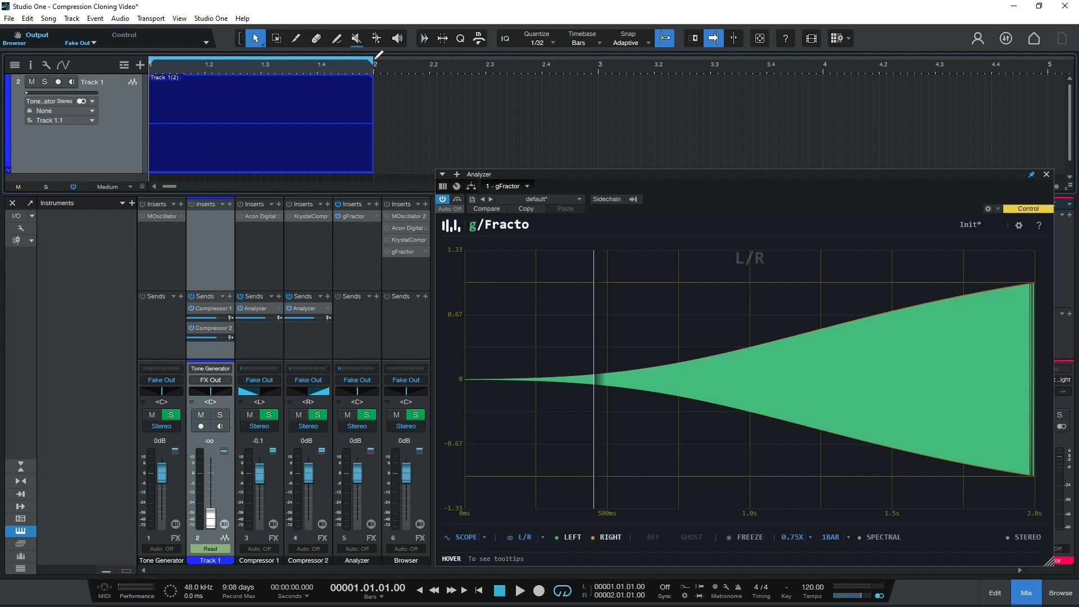
Step: Set the loop range from 2.01.01.00 to 2.03.01.00 and gFractor's scope length to 1/2
left_click_drag(376, 54, 489, 53)
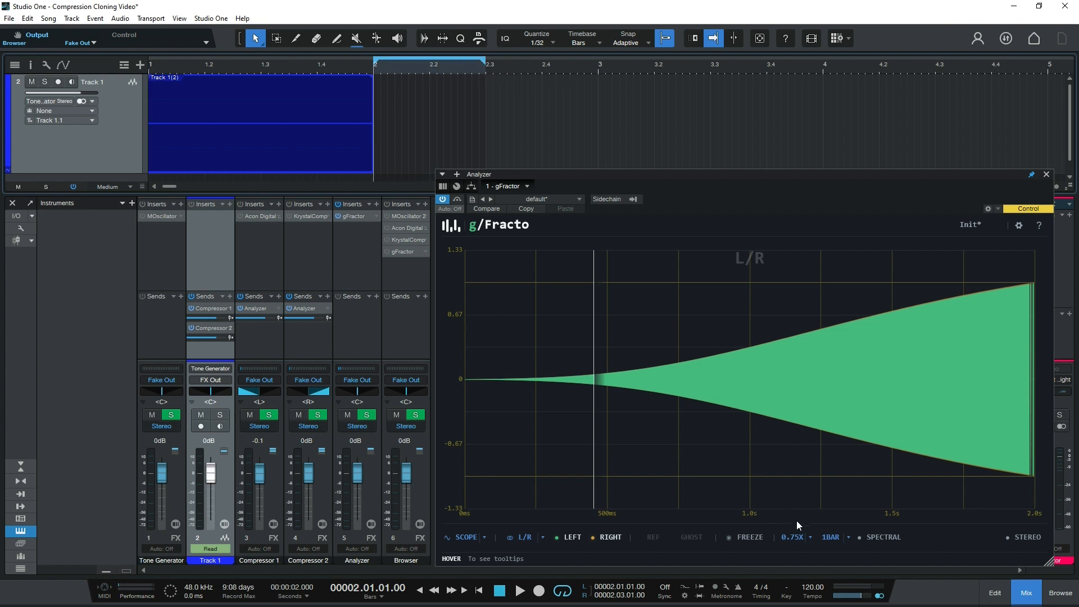
left_click(849, 540)
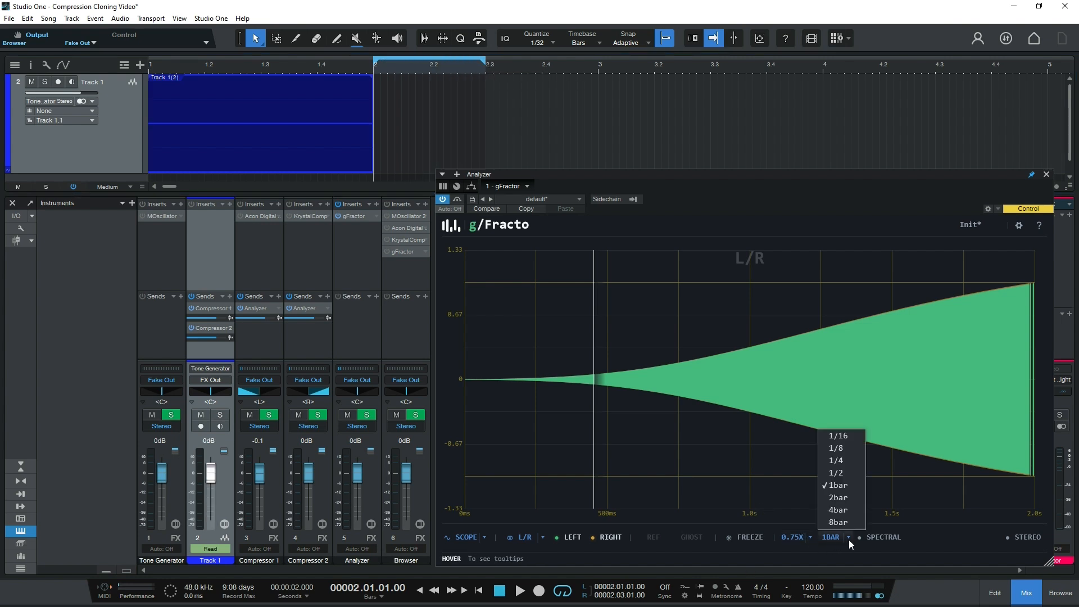
left_click(835, 473)
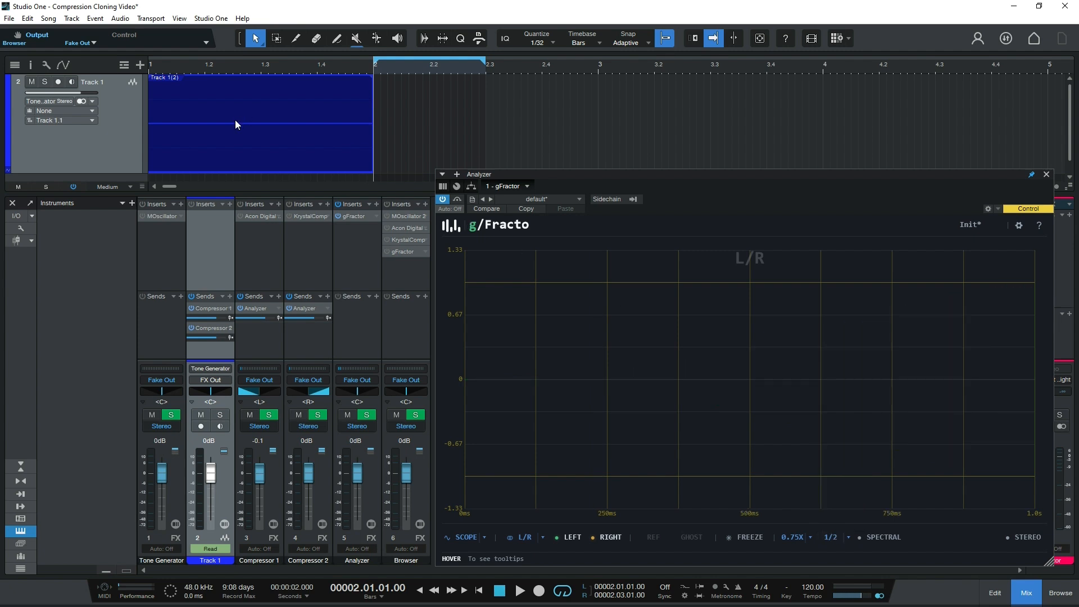
Step: Move the tone clip to span the loop, start playback, and shift the loop range to 2.01.01.50 through 2.03.01.50
left_click_drag(222, 129, 404, 137)
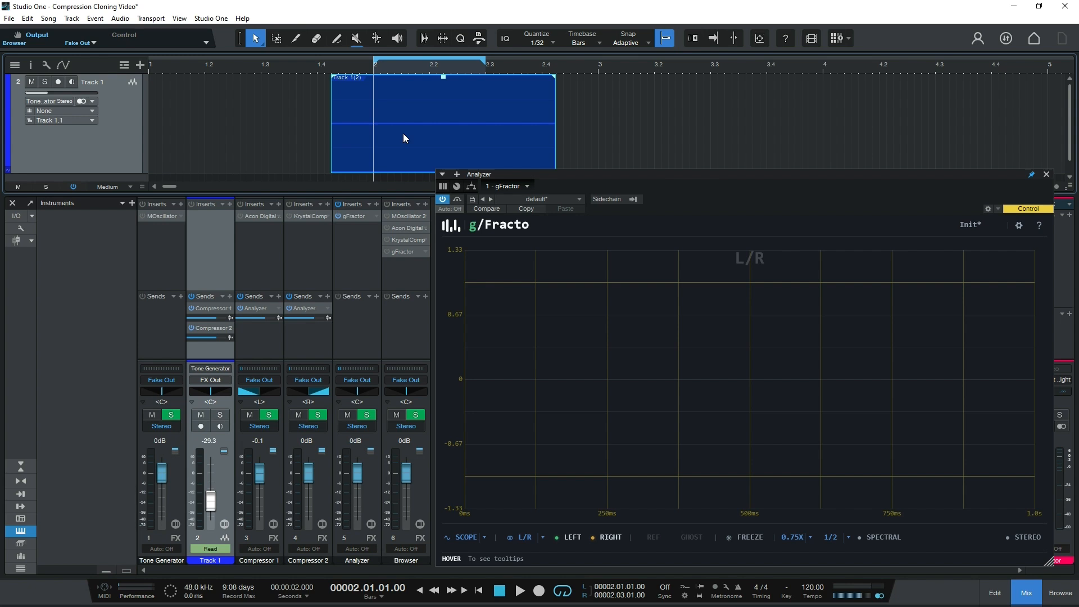
key("space")
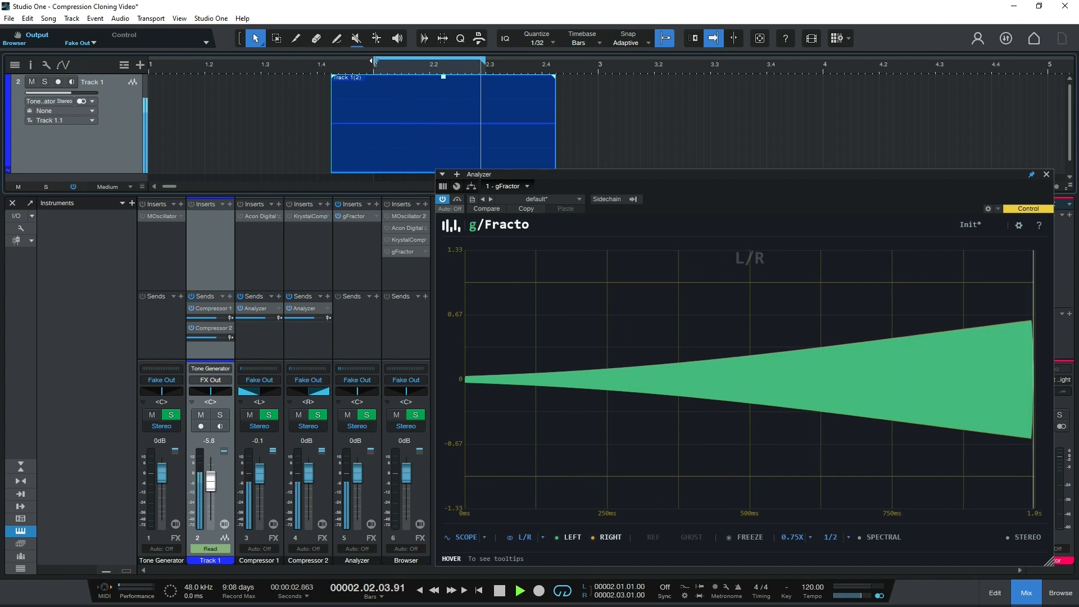
left_click_drag(375, 63, 382, 63)
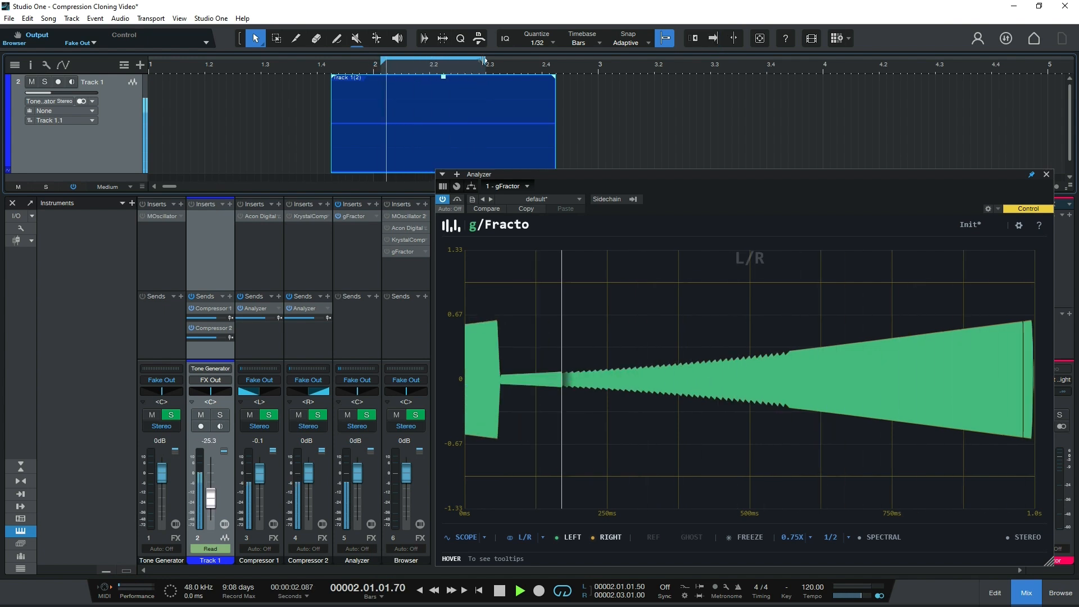
left_click_drag(485, 61, 480, 62)
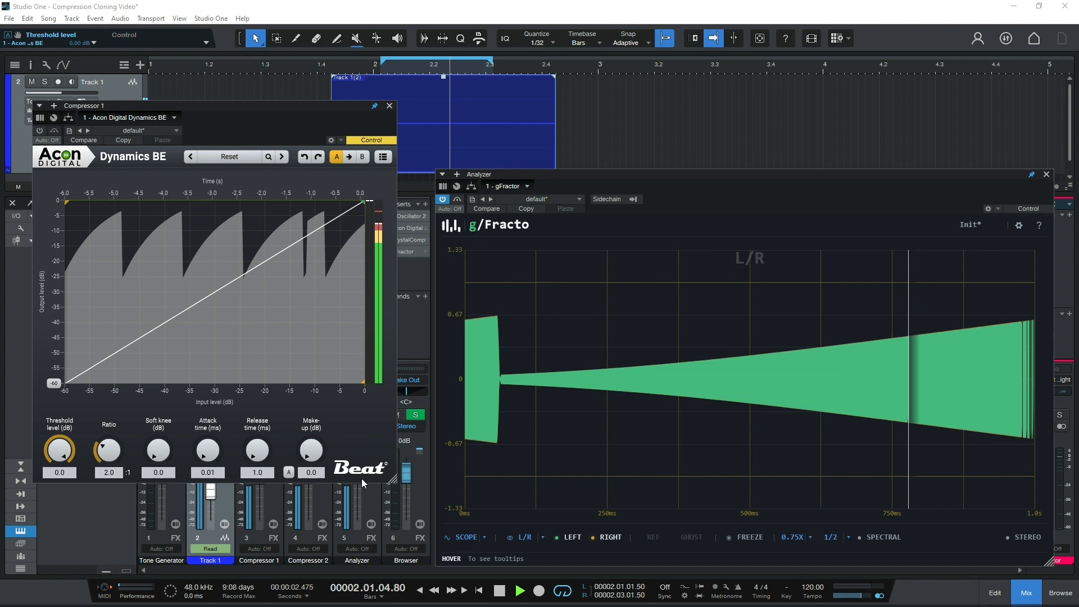
Step: Enable Dynamics BE on Compressor 1 and set its threshold to -28.99 dB and make-up gain to 13.18 dB
left_click(39, 131)
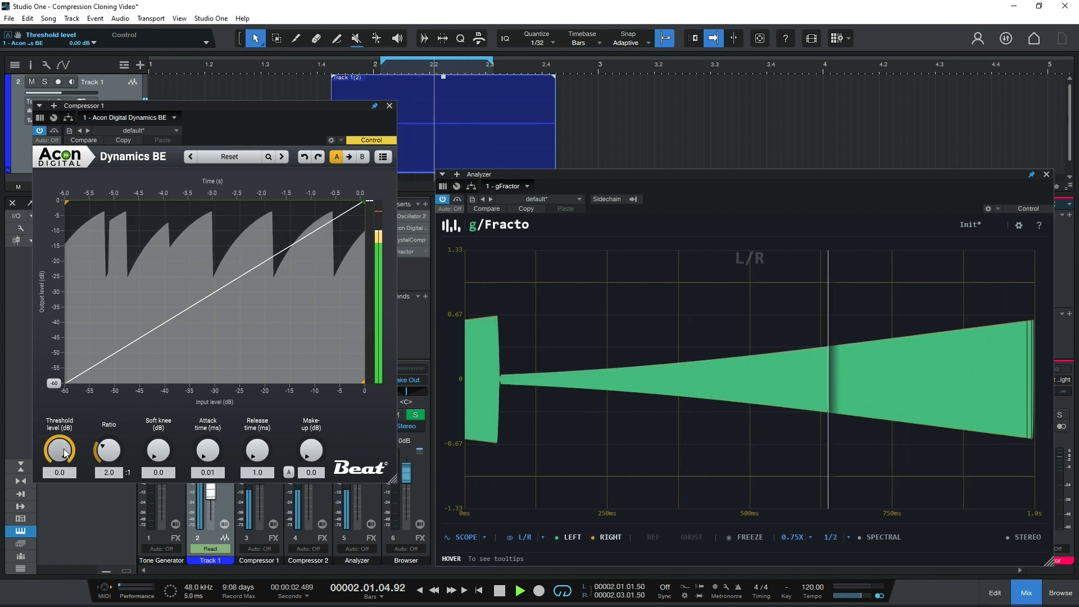
left_click_drag(59, 449, 63, 478)
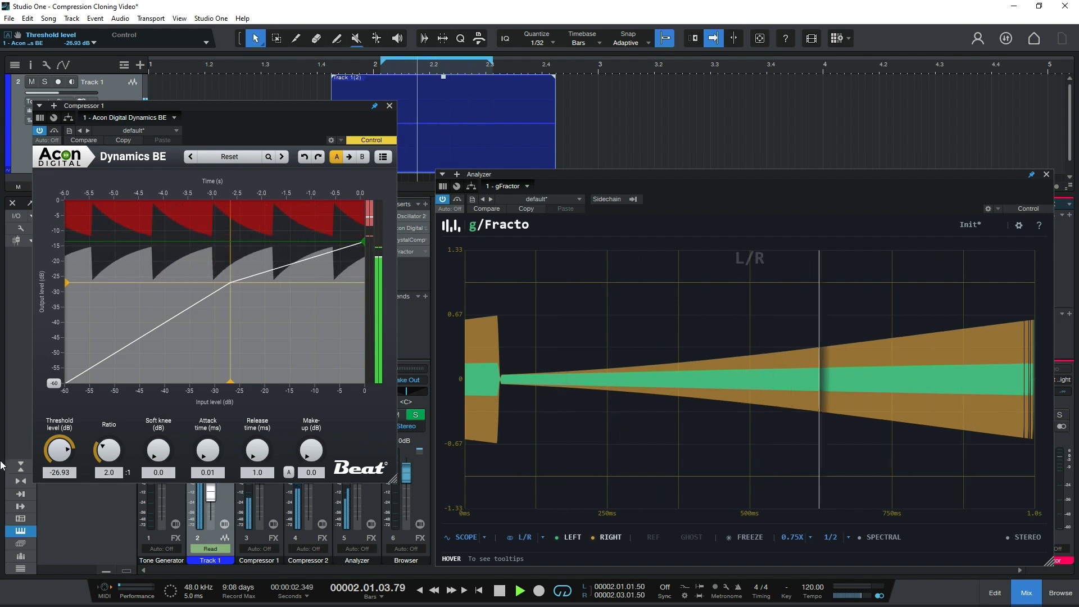
left_click_drag(59, 450, 68, 455)
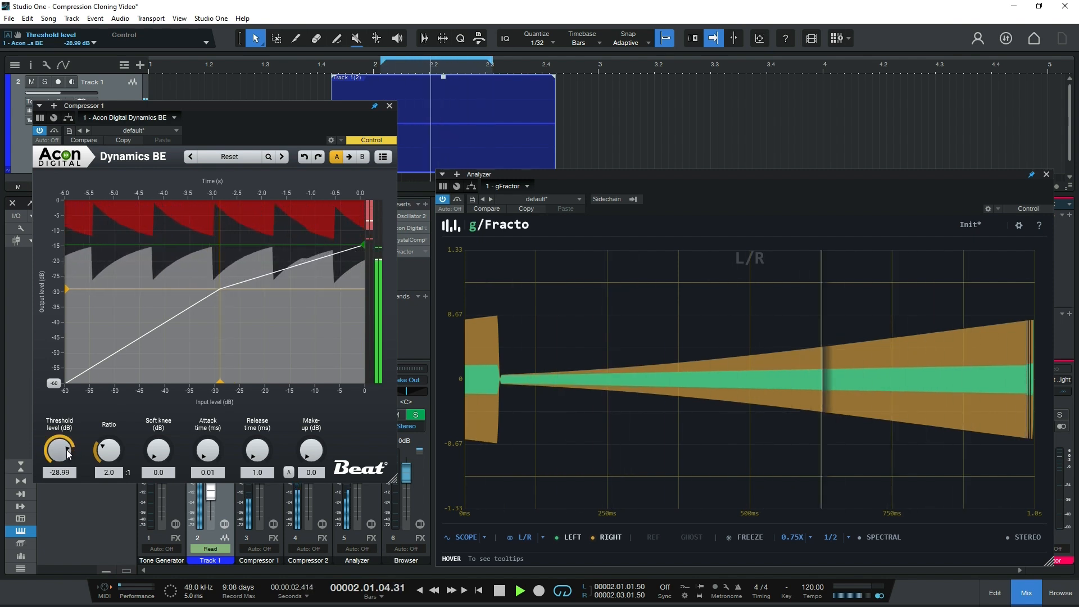
left_click_drag(311, 451, 325, 398)
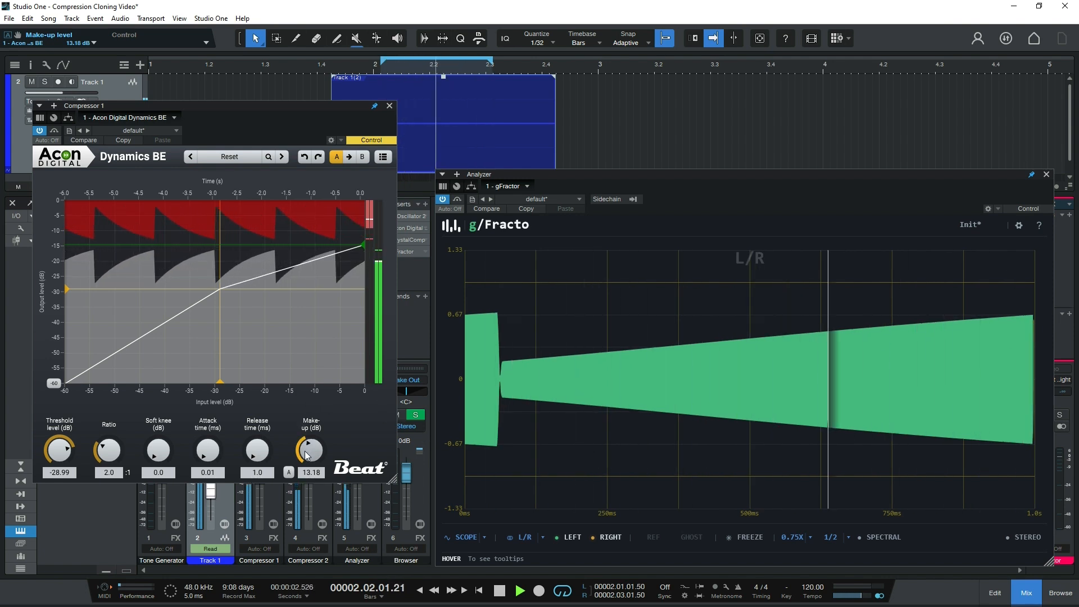
Step: Raise the make-up gain to 15.48 dB and adjust the release time of Dynamics BE on Compressor 1
left_click_drag(307, 454, 306, 445)
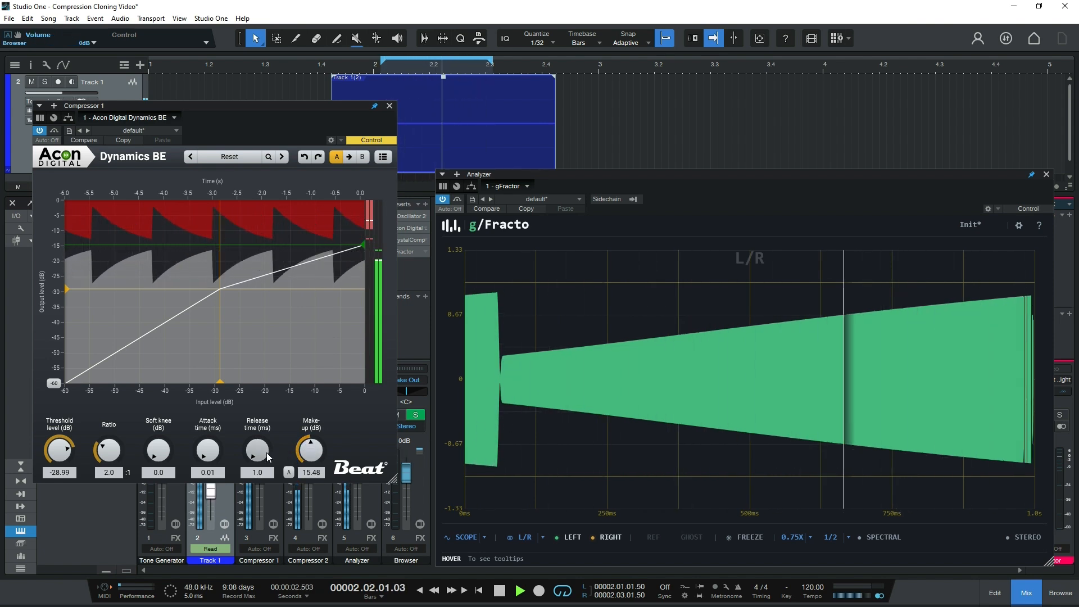
left_click_drag(267, 448, 320, 321)
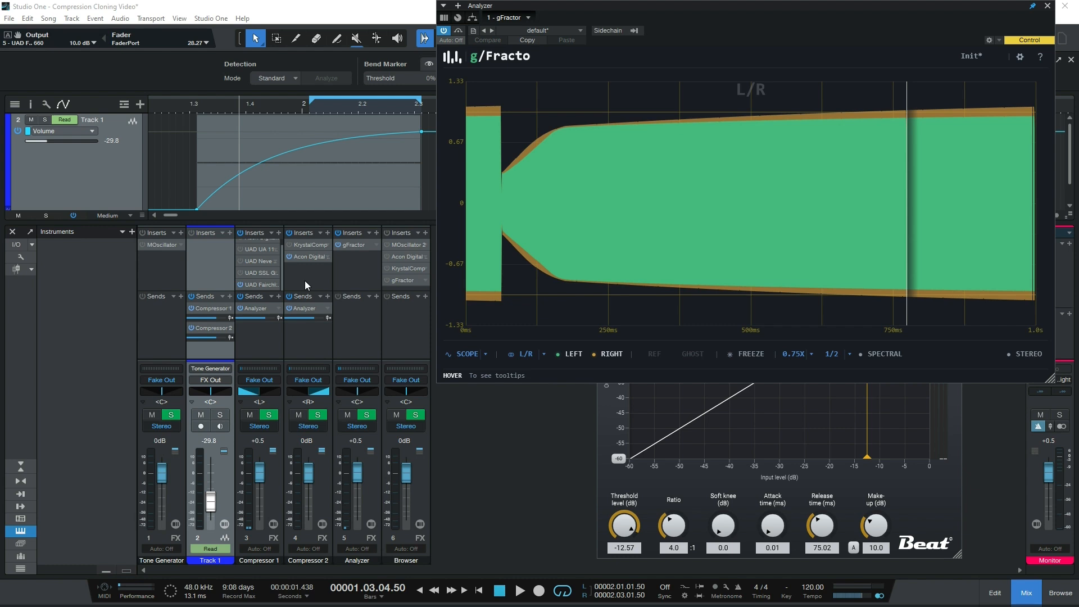
Step: Open the UAD Fairchild 660 on Compressor 1, start playback, and set Compressor 2's Dynamics BE release time to 72.4 ms
left_click(257, 284)
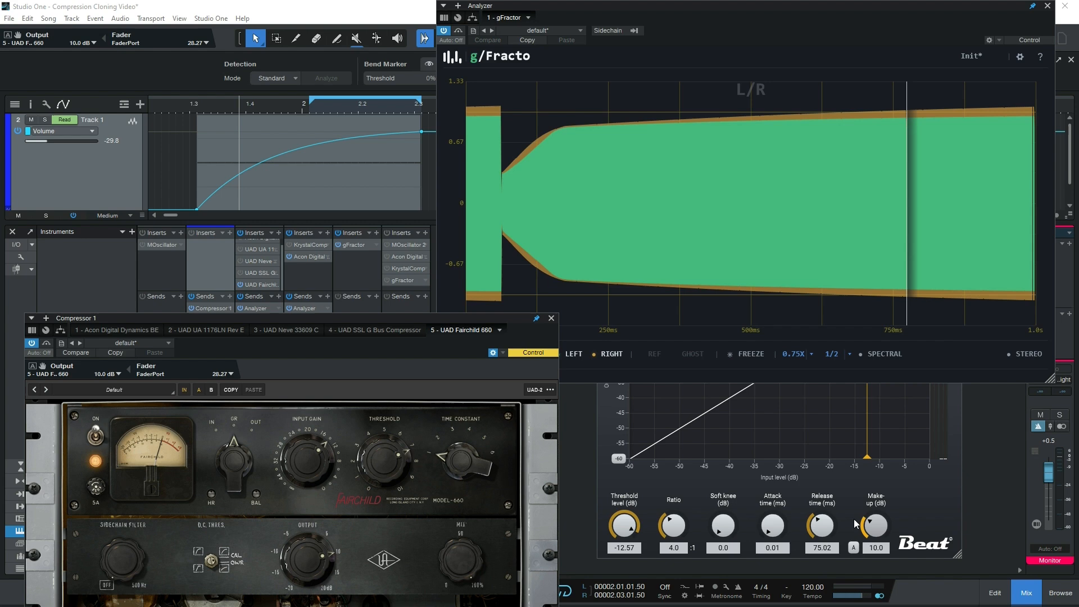
left_click(827, 536)
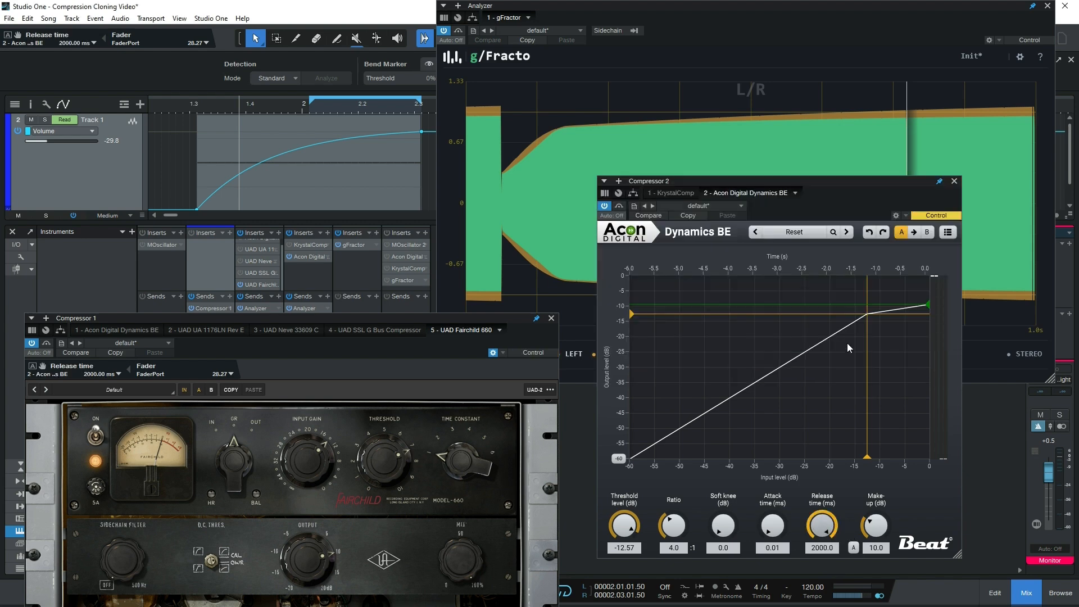
left_click_drag(847, 343, 840, 500)
key("space")
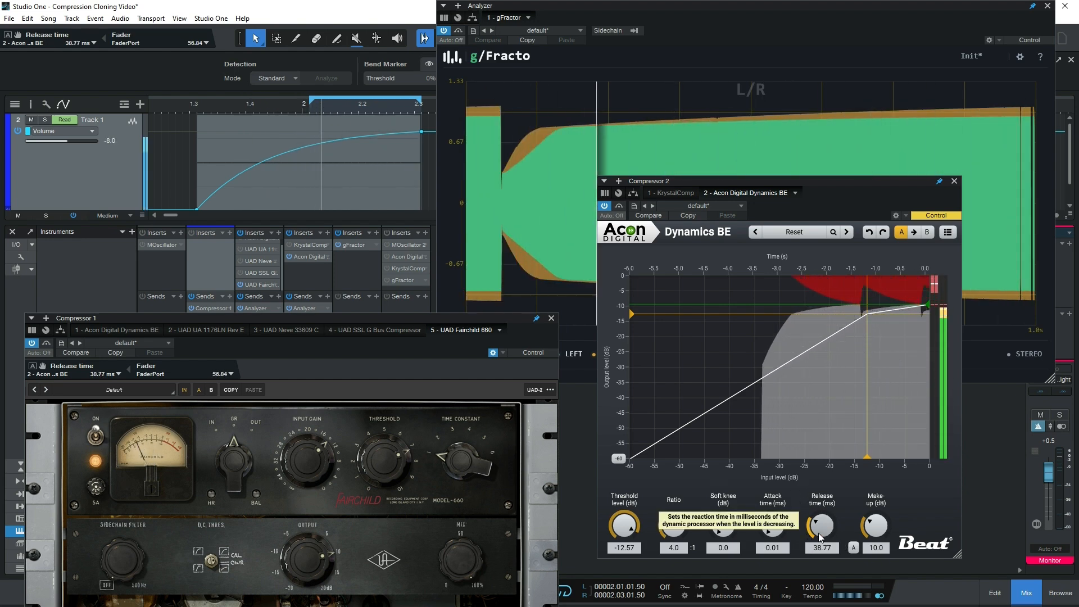
left_click_drag(806, 538, 824, 526)
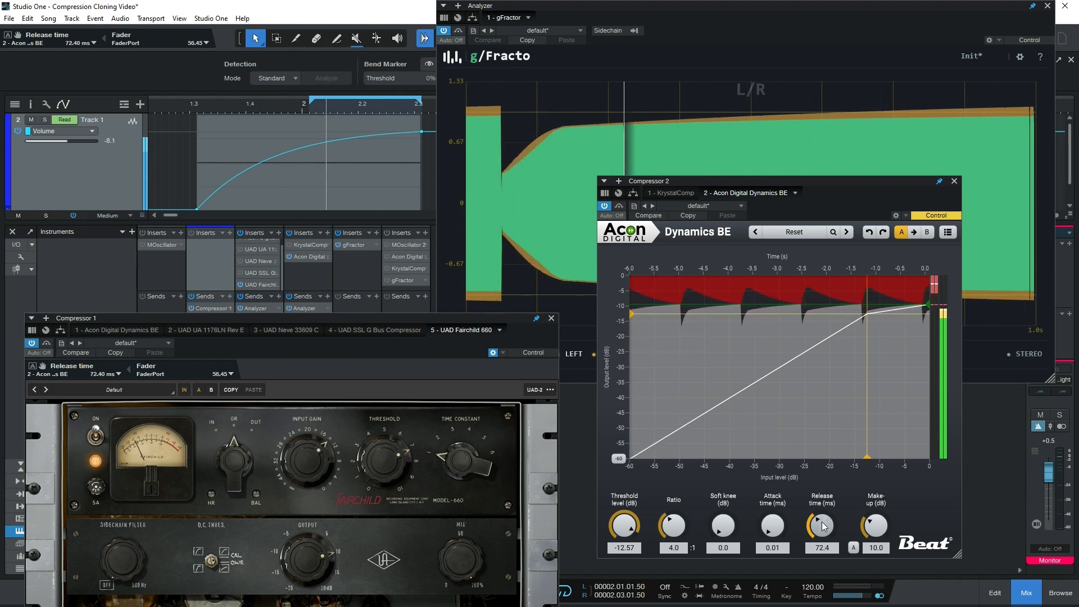
Step: Set the Fairchild 660's time constant to 2 and match it with a Dynamics BE release time of 204.68 ms
left_click_drag(474, 470, 468, 437)
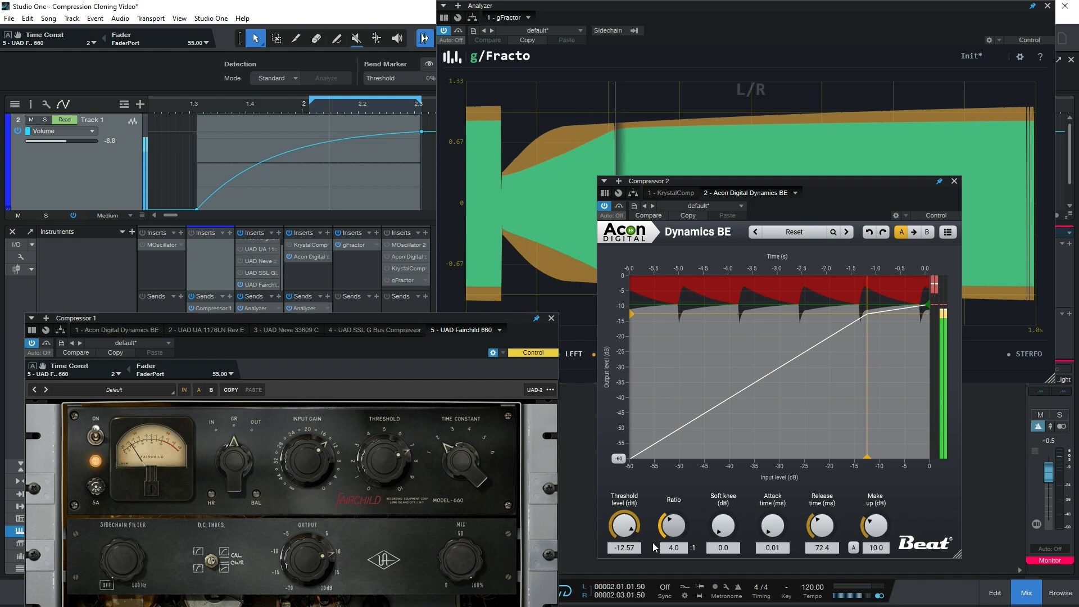
left_click_drag(818, 522, 824, 512)
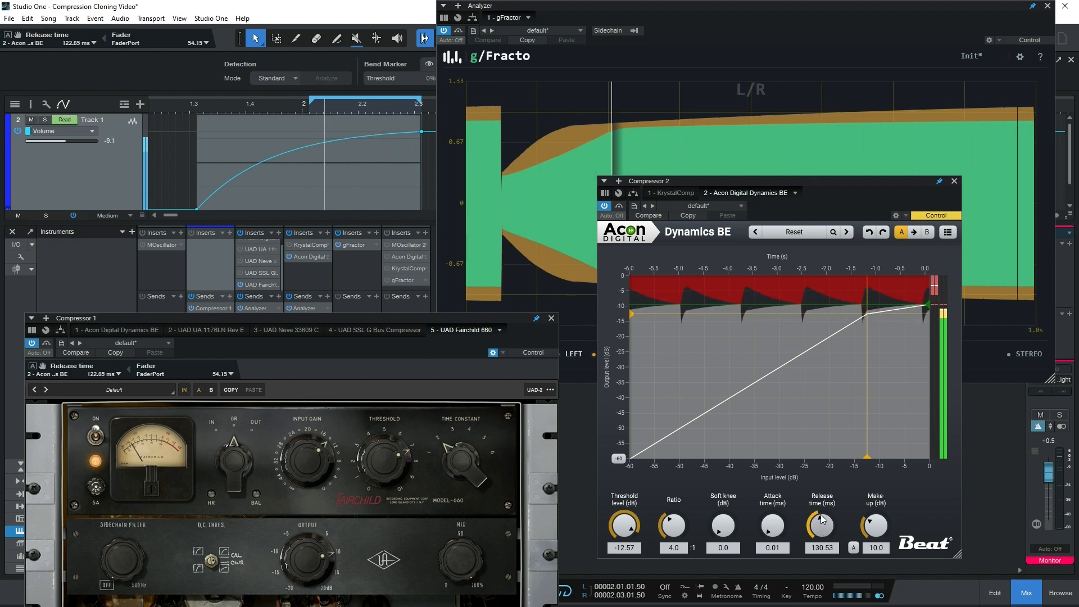
scroll(824, 513, "up", 1)
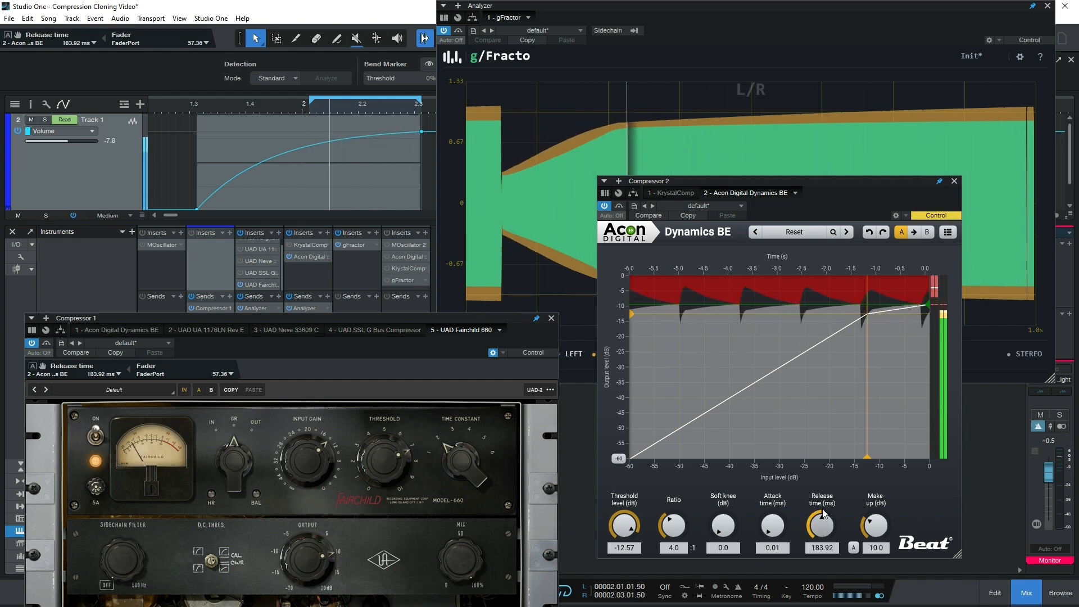
scroll(822, 513, "up", 1)
scroll(824, 511, "up", 2)
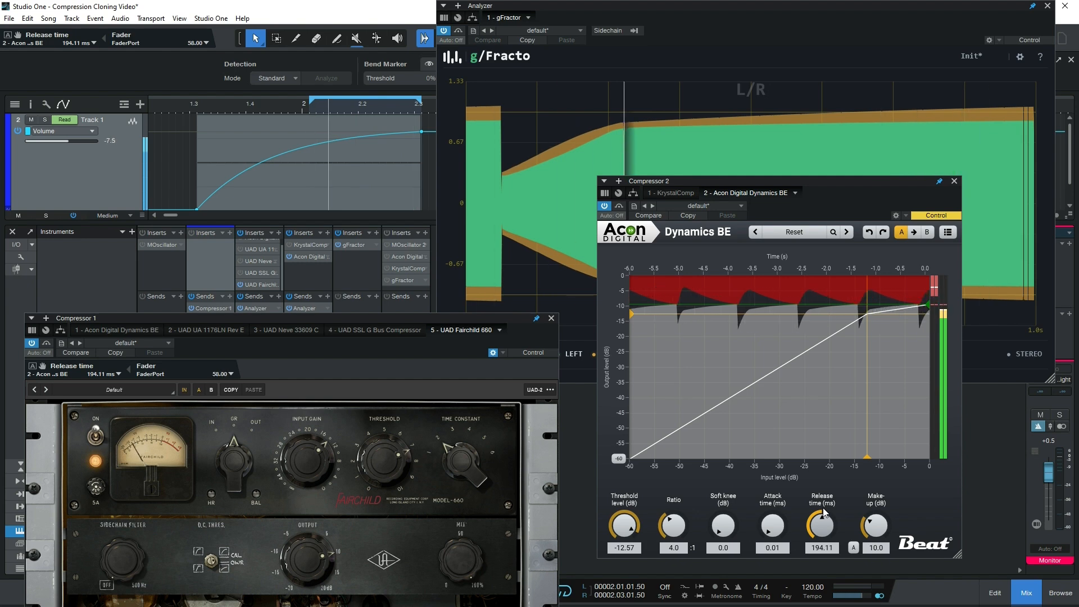
scroll(825, 510, "down", 1)
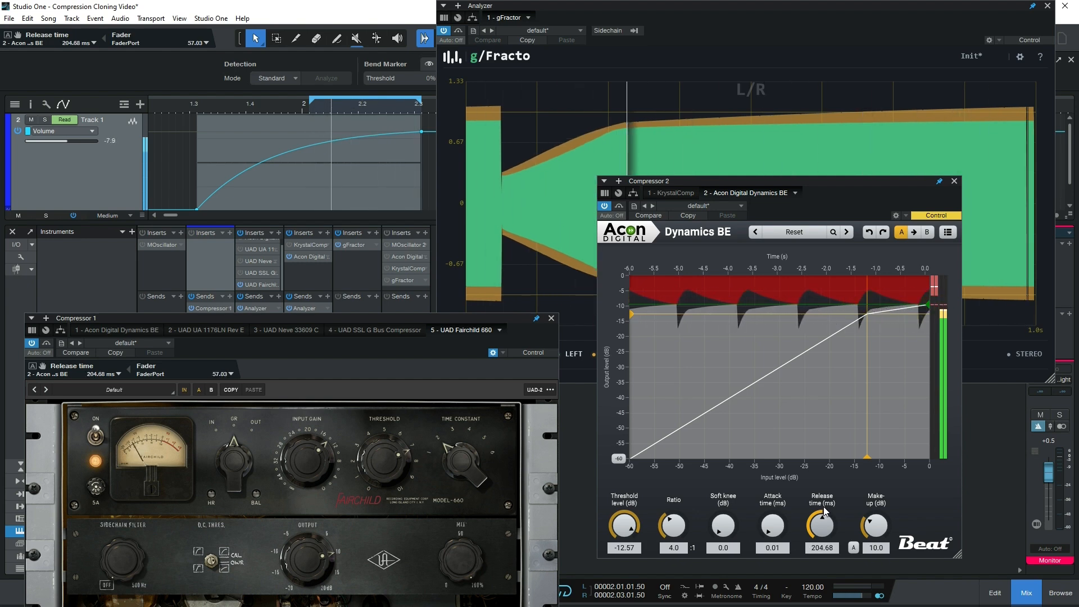
Step: Set the Fairchild 660's time constant to 3 and raise the Dynamics BE release time to about 532 ms
scroll(475, 441, "up", 2)
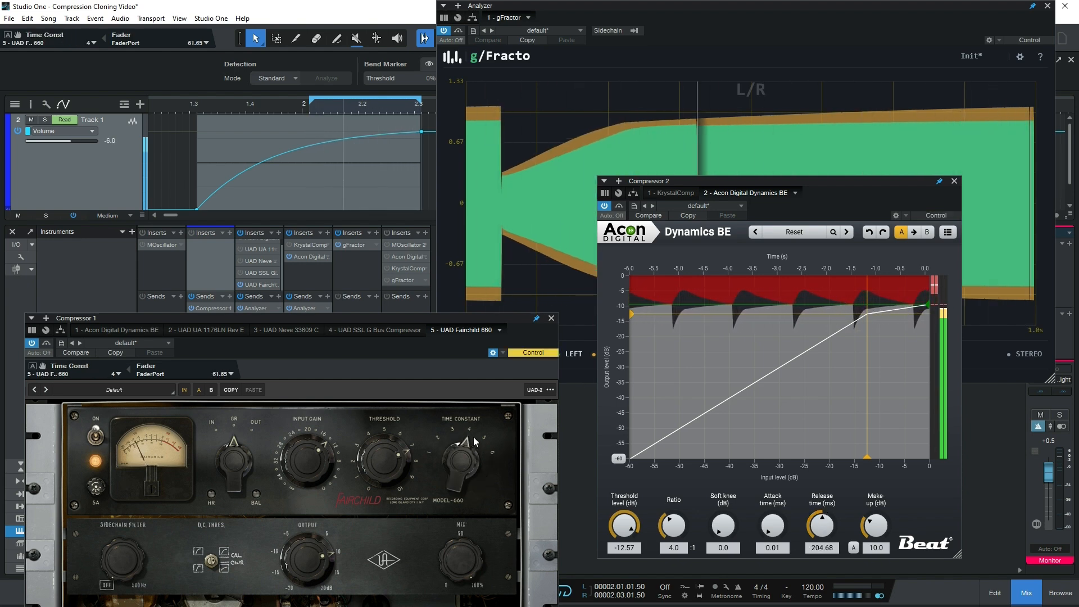
scroll(474, 440, "down", 1)
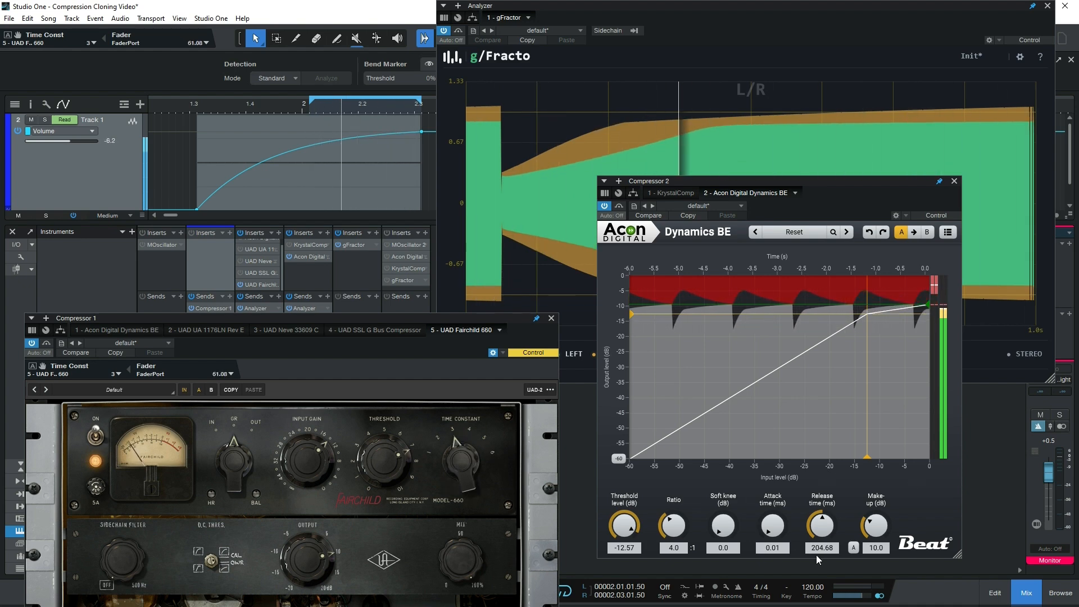
left_click_drag(821, 531, 823, 570)
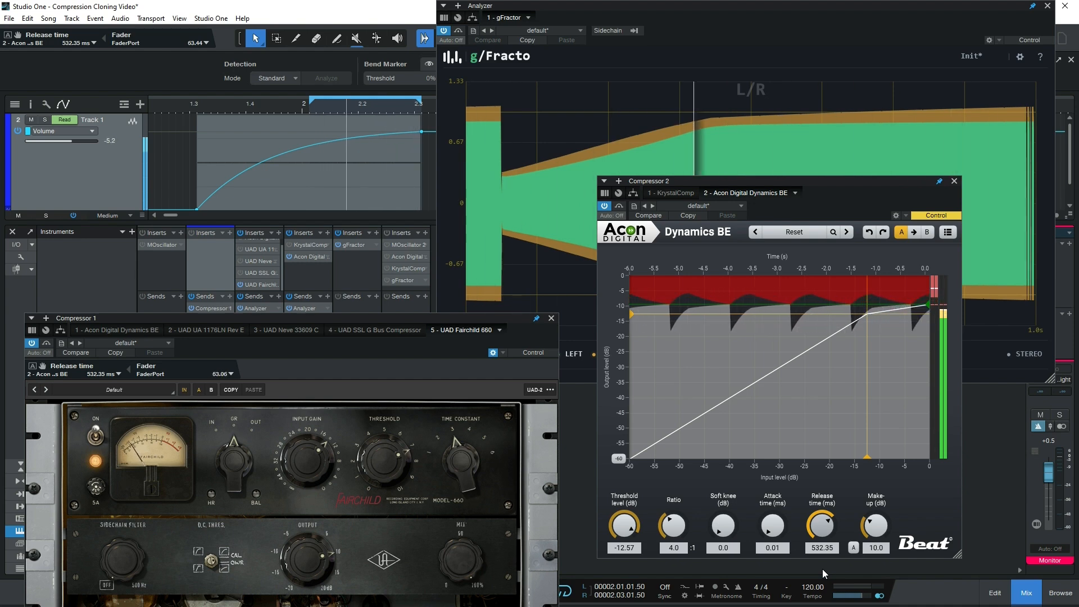
left_click_drag(823, 570, 823, 568)
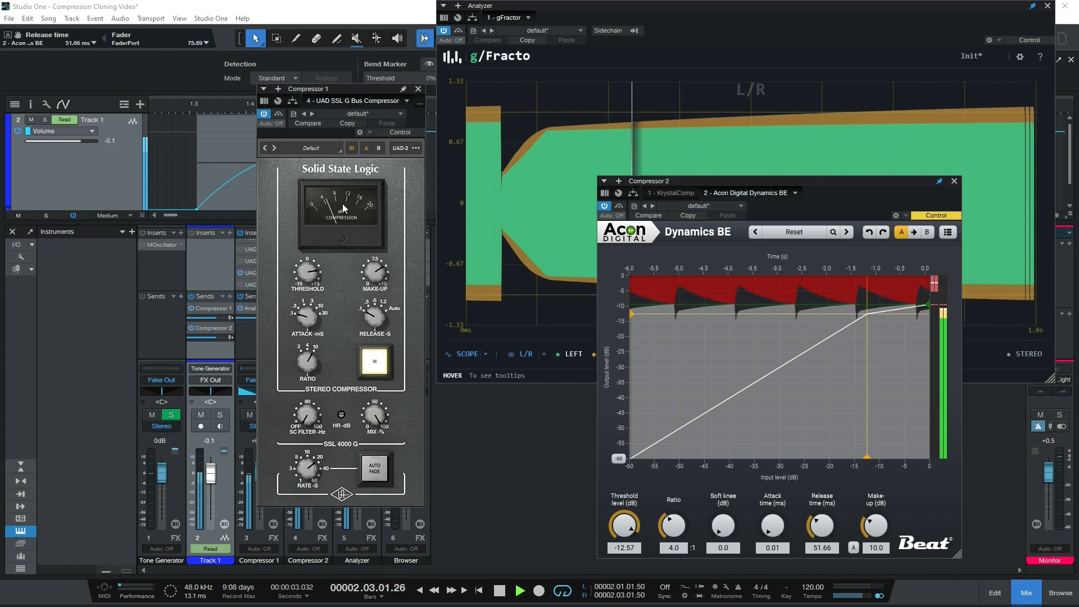
Step: Set the SSL G Bus Compressor's threshold to 8.2 dB and fine-tune its make-up gain on Compressor 1
mouse_move(307, 273)
left_mouse_down()
mouse_move(301, 222)
mouse_move(302, 276)
left_mouse_up()
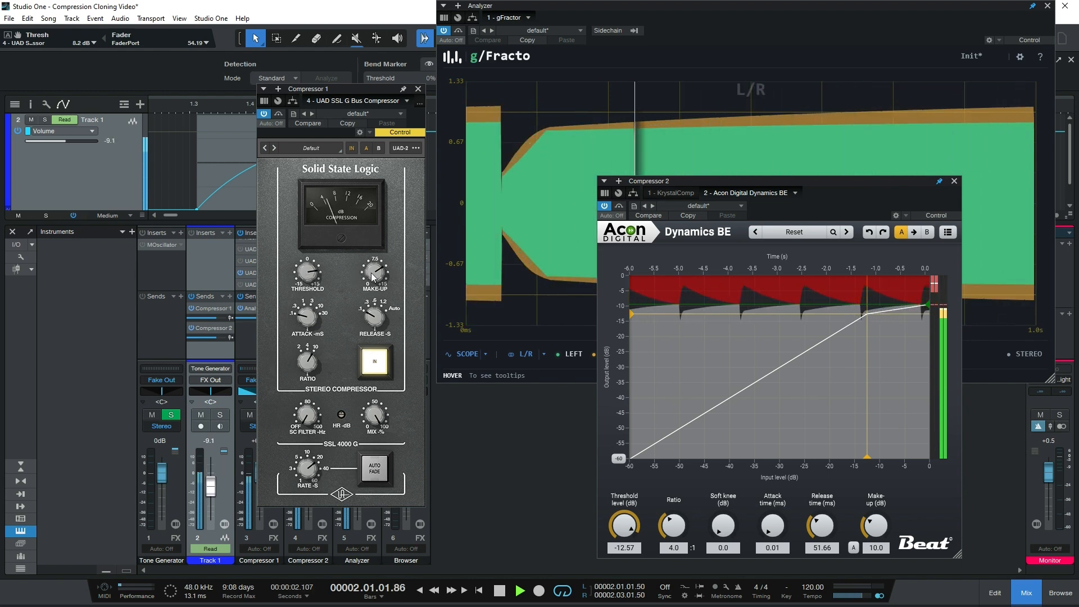
left_click_drag(369, 272, 366, 269)
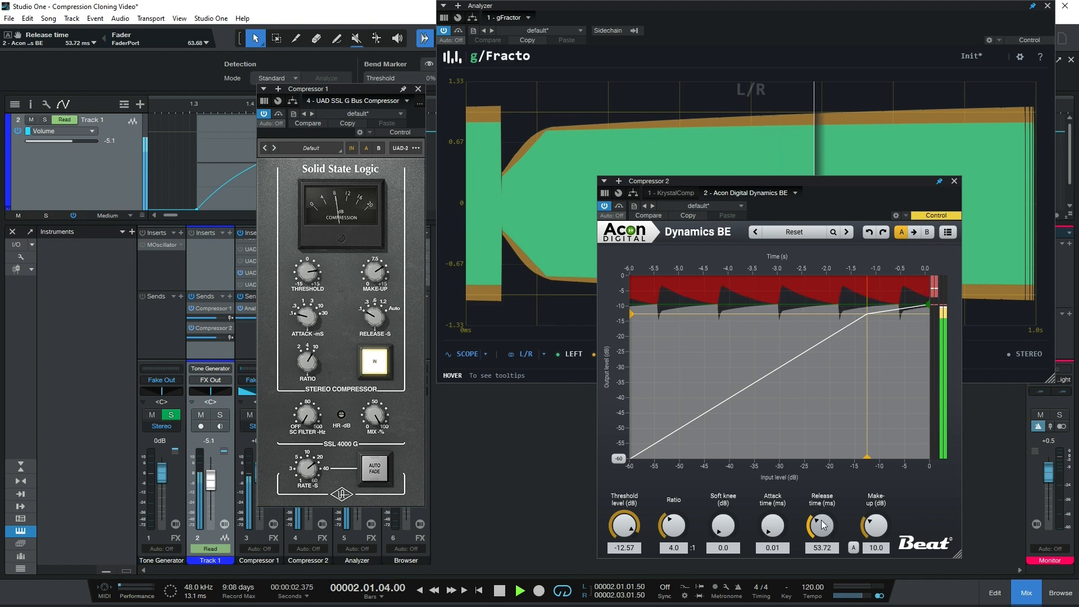
Step: Step the SSL compressor's release through 0.3, 0.6 and 1.2 s, matching Dynamics BE's release at 75.01, 146.89 and 251.05 ms
left_click(375, 310)
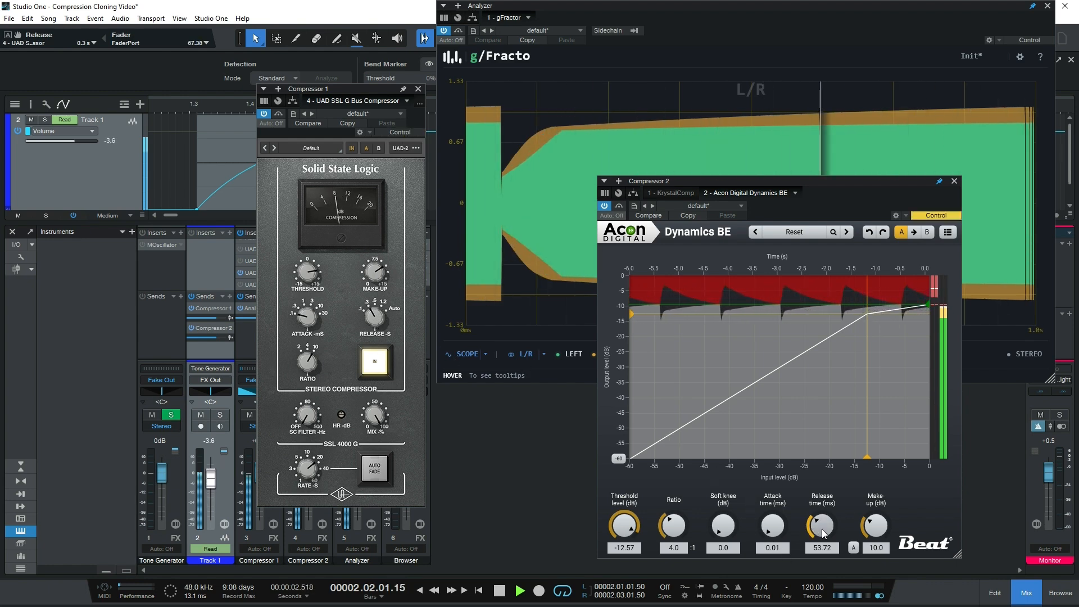
left_click_drag(824, 532, 823, 528)
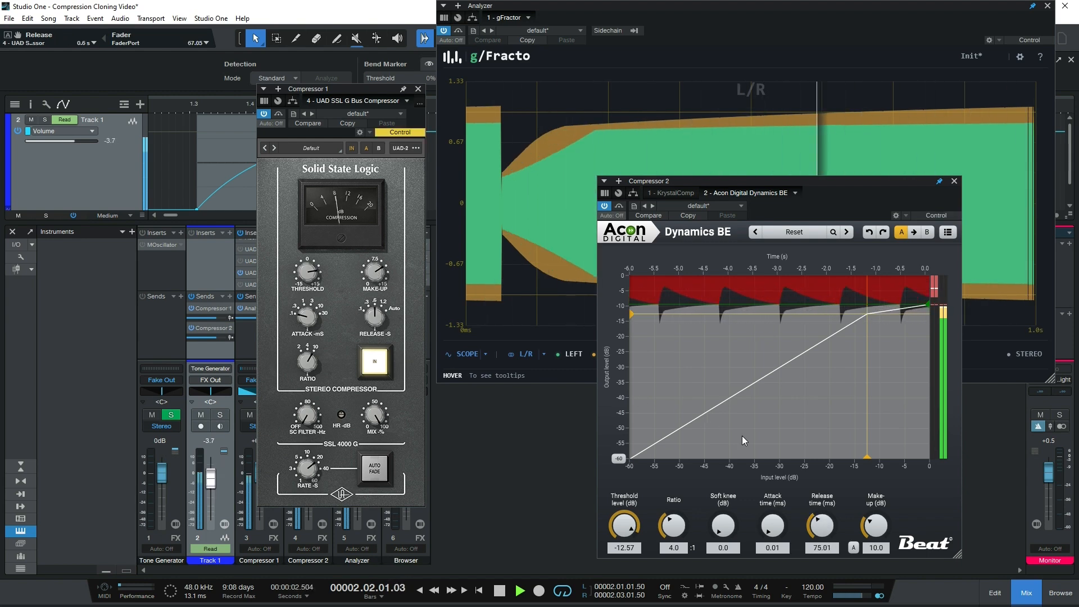
left_click_drag(824, 519, 826, 514)
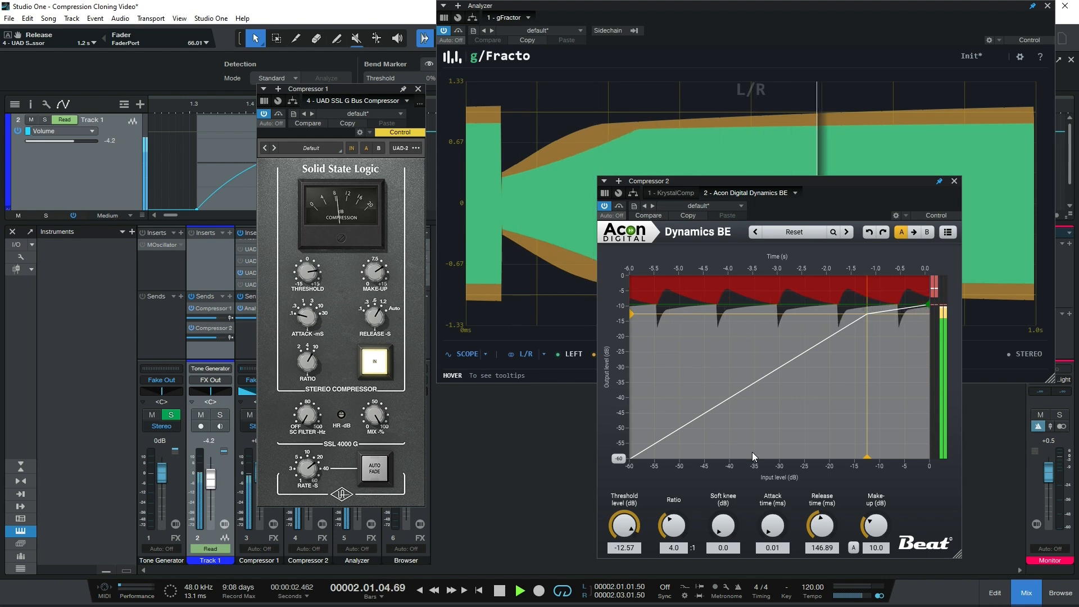
left_click_drag(823, 512, 822, 512)
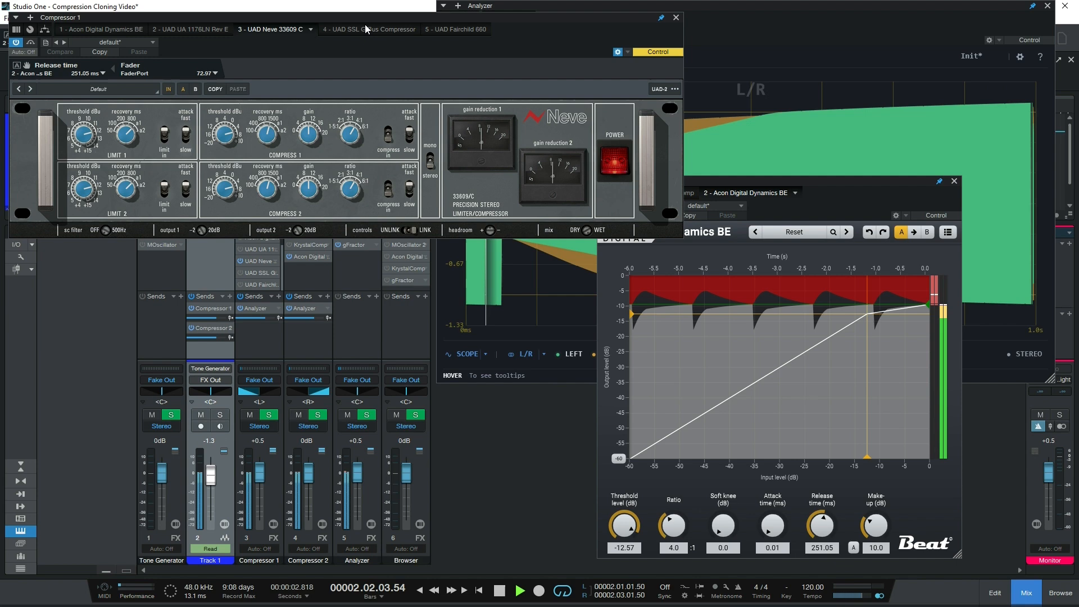
Step: Move the Neve 33609 C window down and compare its 100 and 400 ms recovery settings, setting Dynamics BE's release to 67.35 and 815.95 ms
left_click_drag(363, 18, 346, 288)
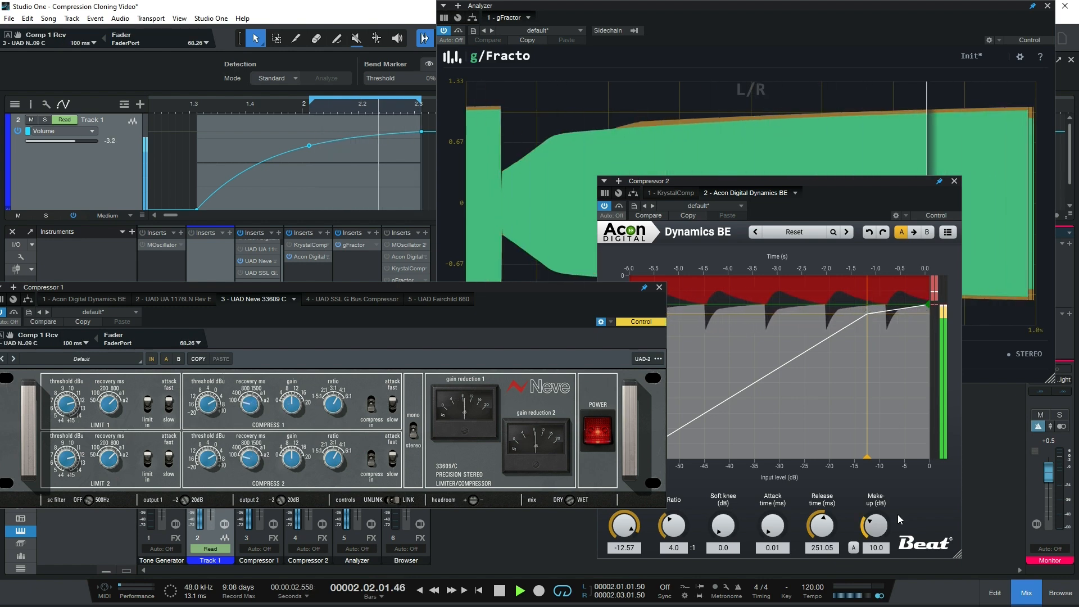
left_click_drag(828, 526, 832, 552)
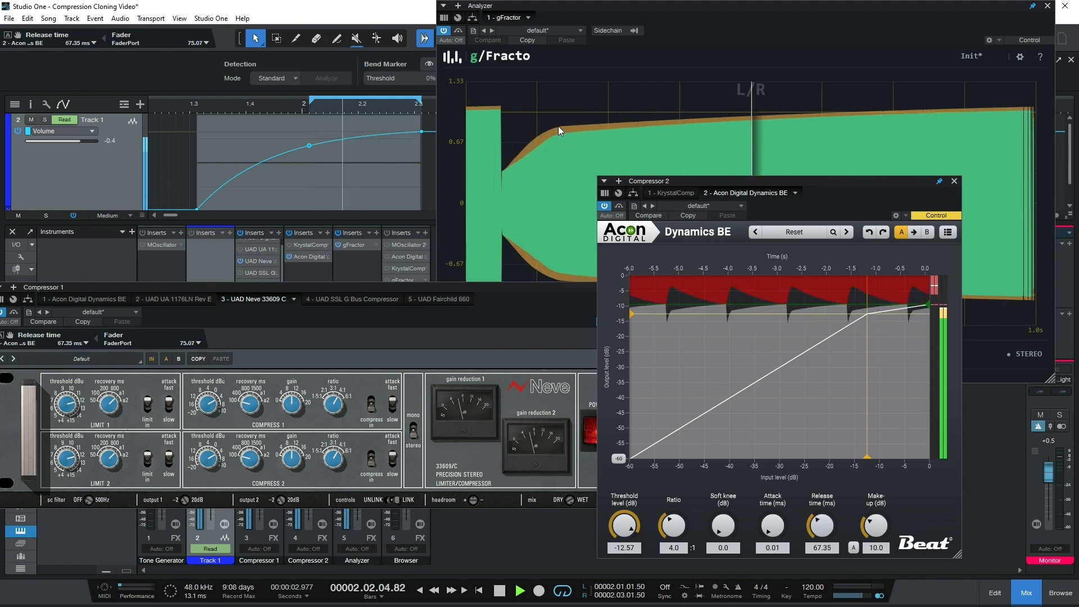
left_click_drag(250, 404, 251, 397)
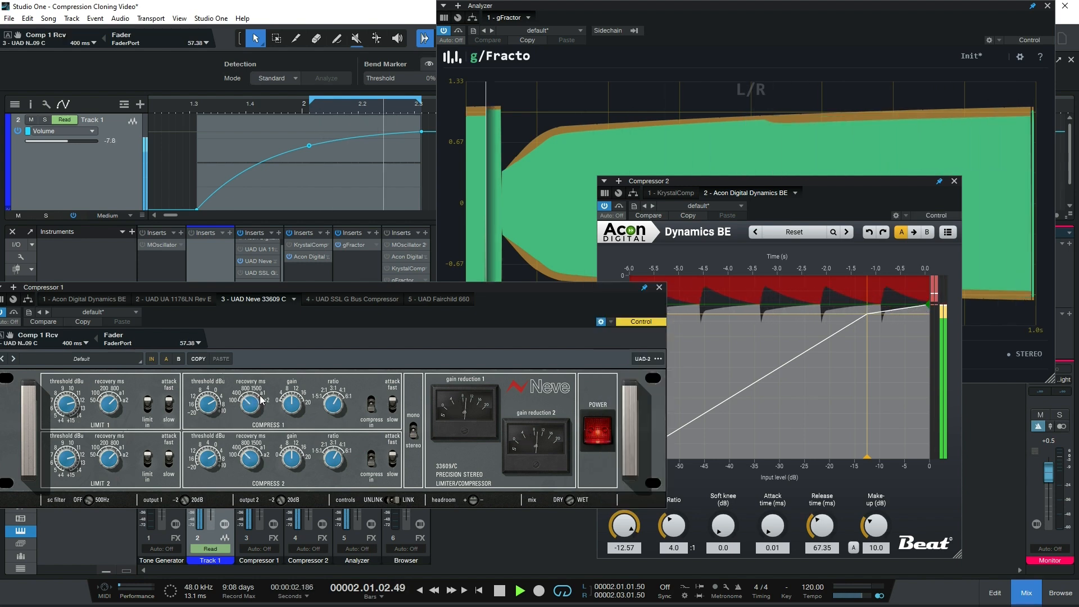
left_click_drag(821, 526, 827, 506)
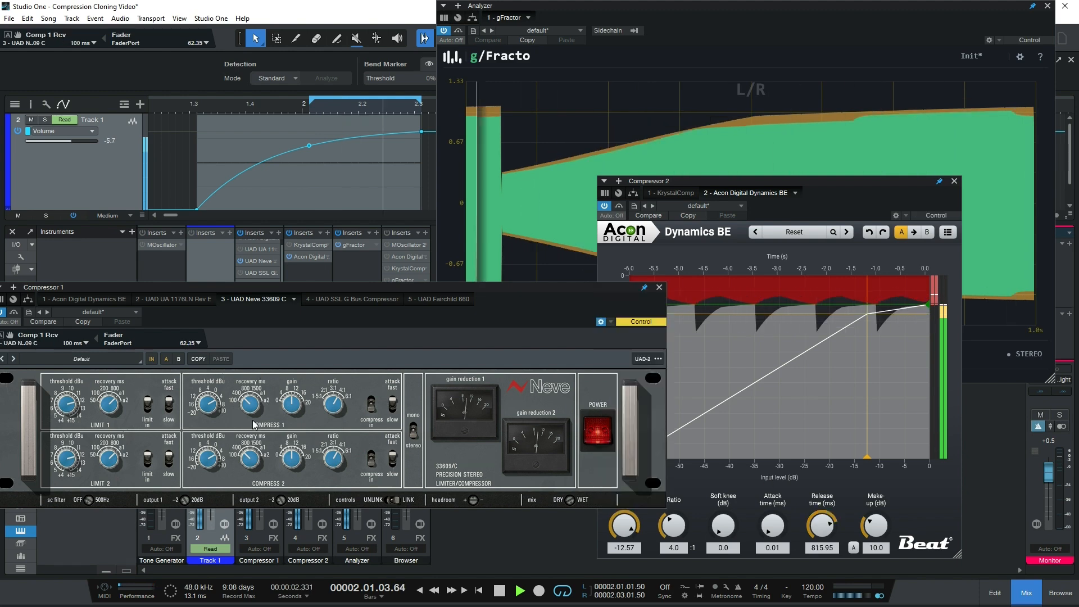
Step: Step the Neve's Compress 1 recovery through 800 and 1500 ms, setting Dynamics BE's release to 443.26 and about 554 ms
left_click_drag(252, 420, 252, 408)
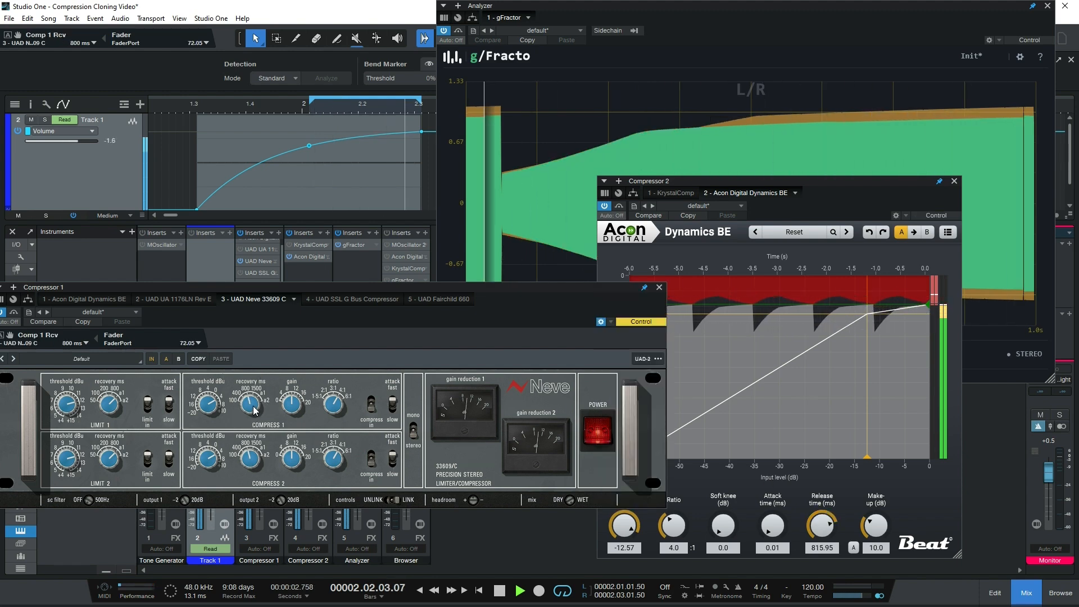
left_click_drag(818, 548, 822, 533)
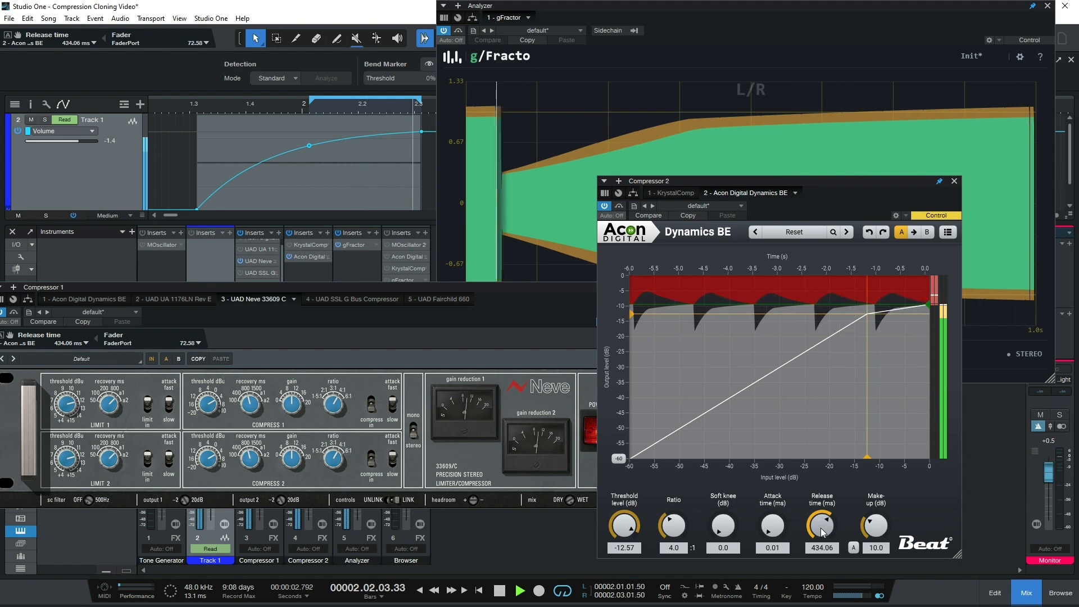
scroll(822, 532, "up", 2)
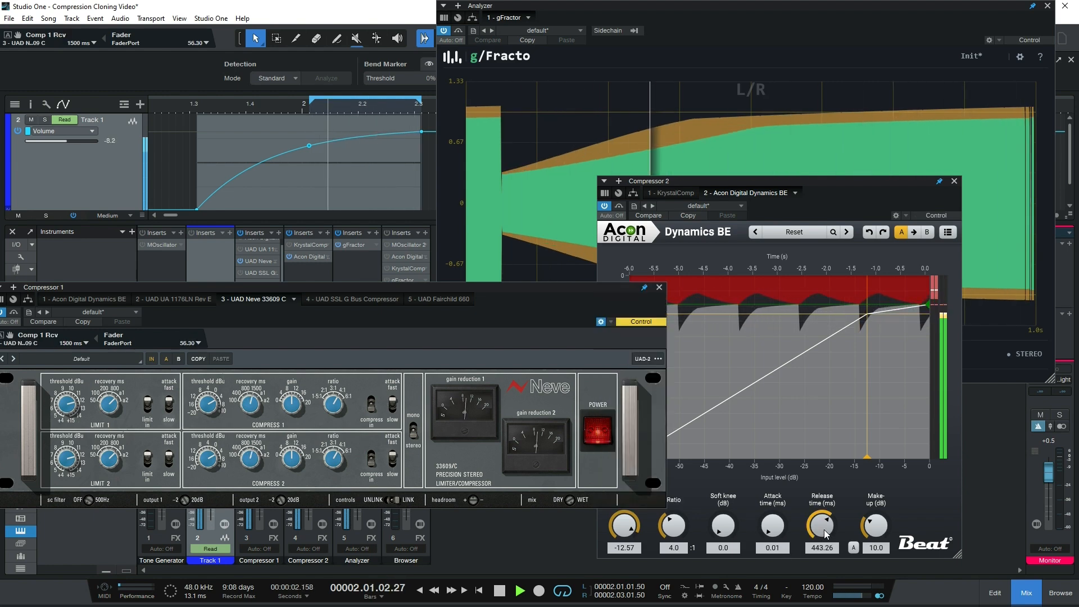
left_click_drag(825, 534, 834, 508)
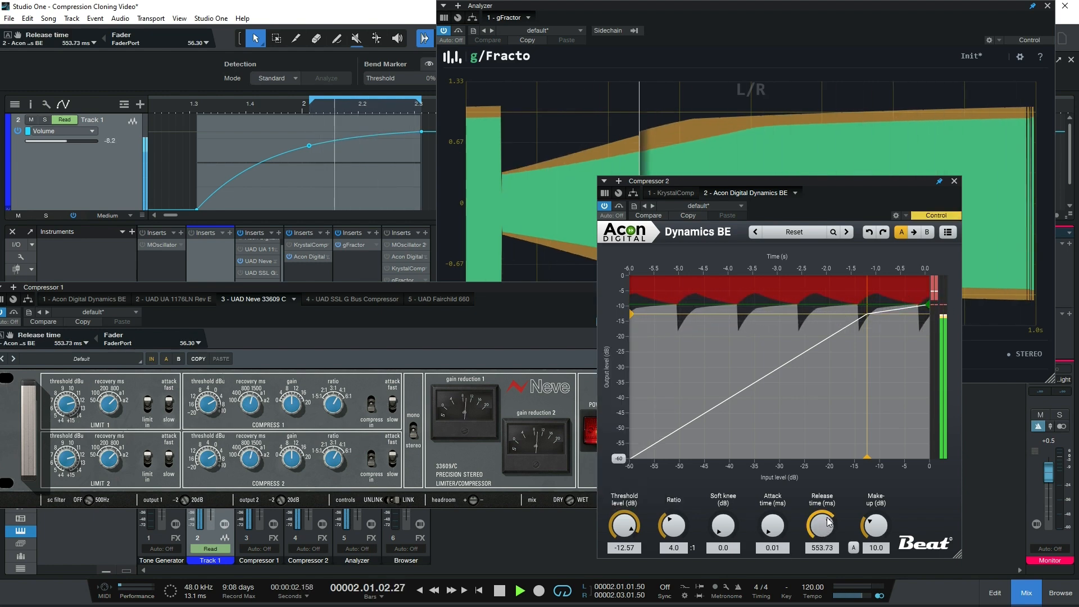
scroll(833, 508, "down", 1)
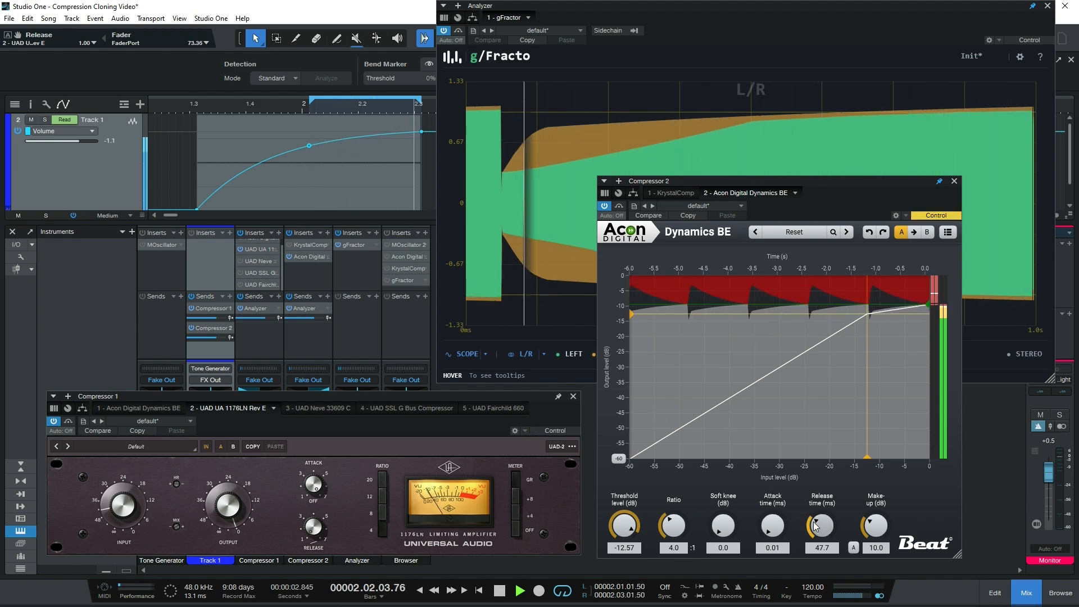
Step: Raise Compressor 2's Dynamics BE release time to compare its curve with the UAD 1176LN
left_click_drag(820, 525, 835, 464)
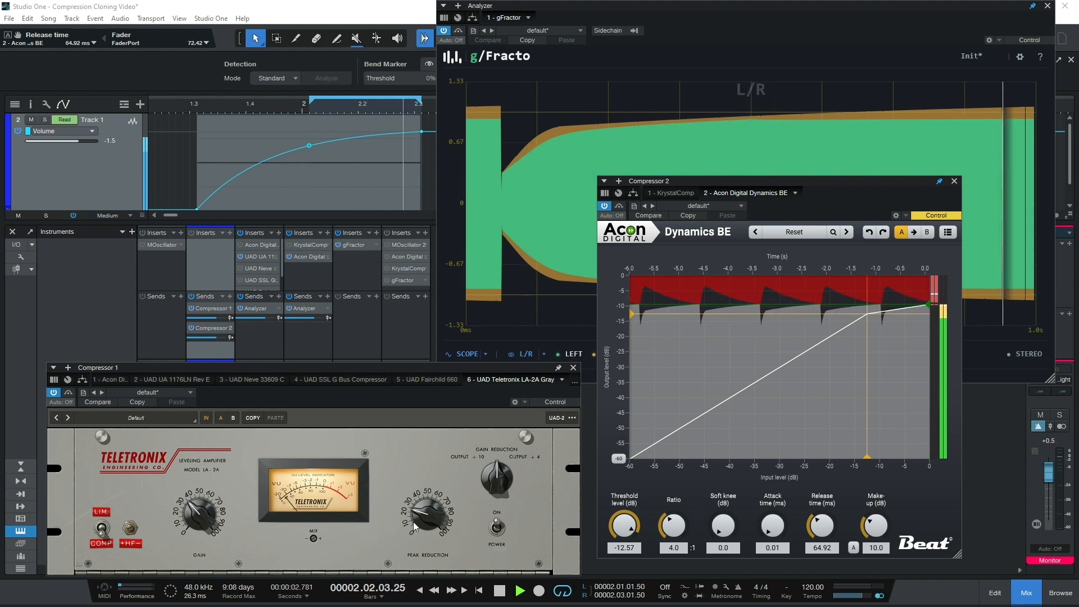
Step: Set the Teletronix LA-2A's peak reduction to 21 and gain to 33, and match Dynamics BE's release time at 80.44 ms
left_click_drag(417, 517, 417, 520)
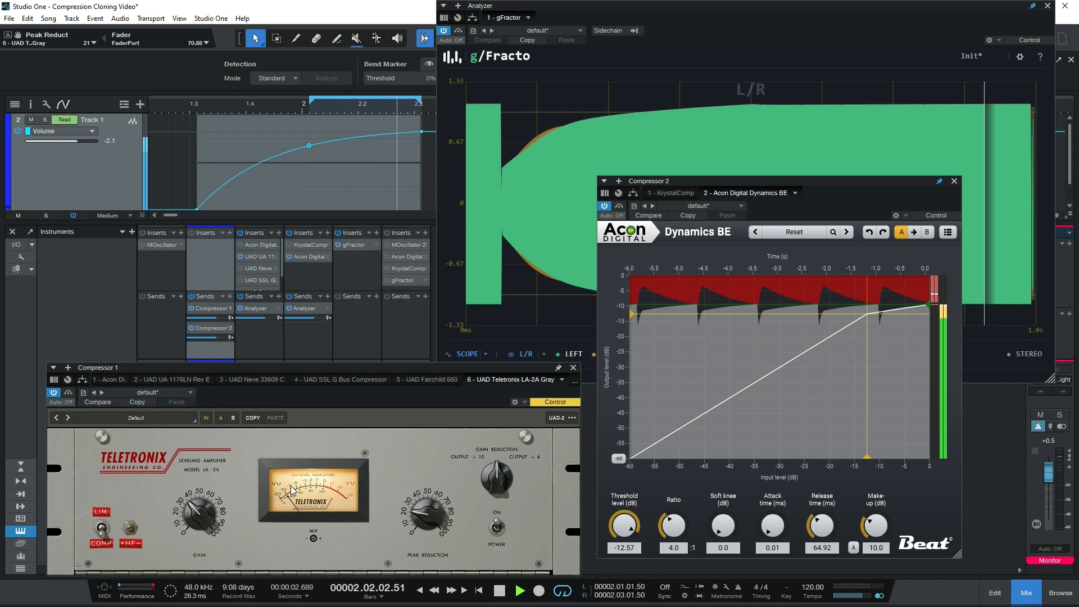
left_click_drag(821, 528, 816, 523)
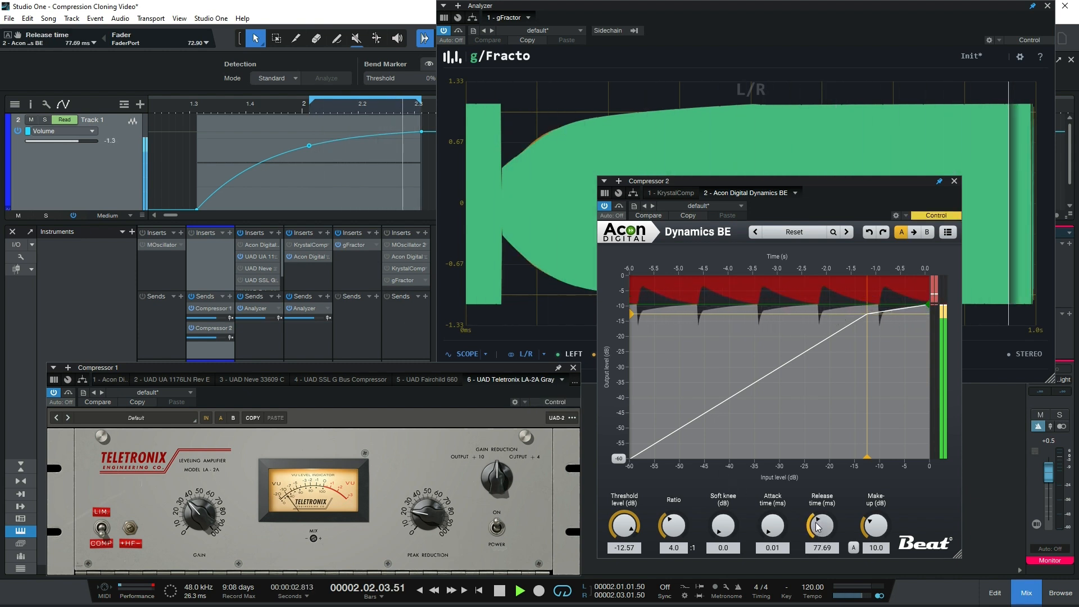
left_click(212, 524)
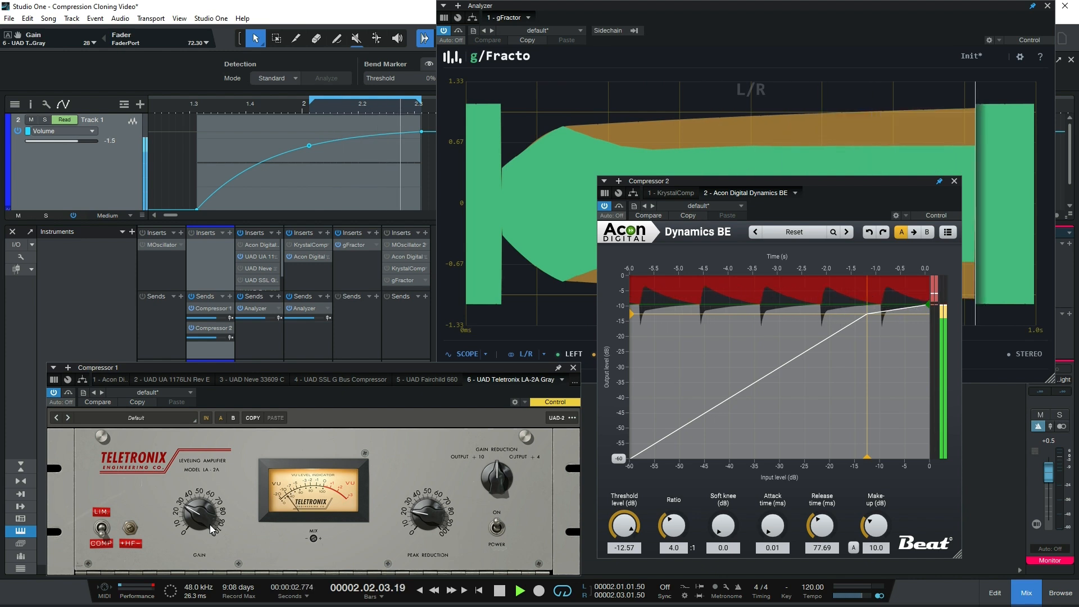
left_click_drag(211, 518, 212, 521)
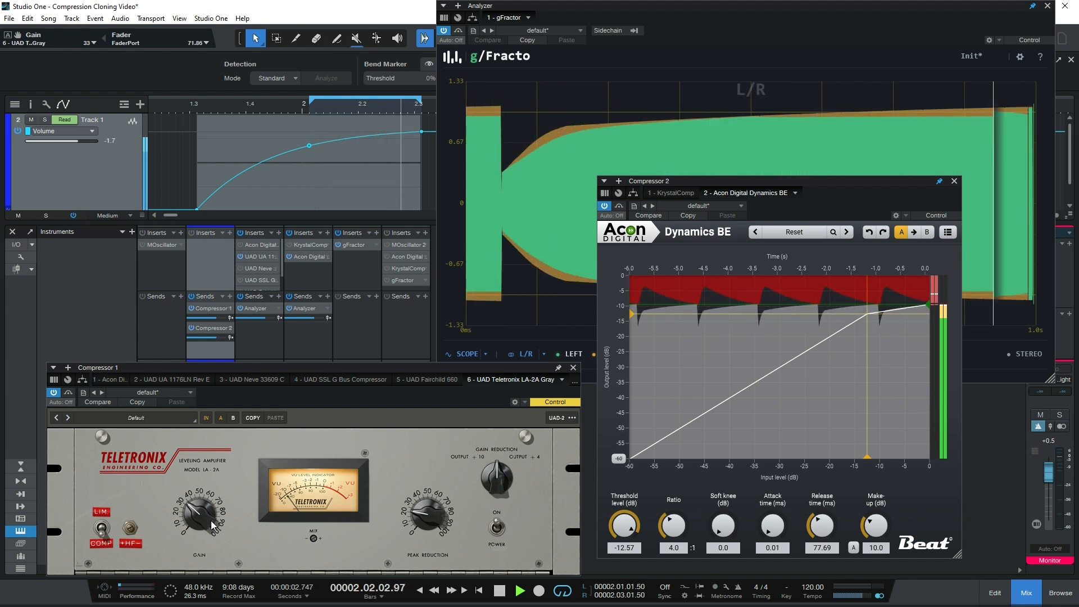
left_click_drag(820, 527, 820, 525)
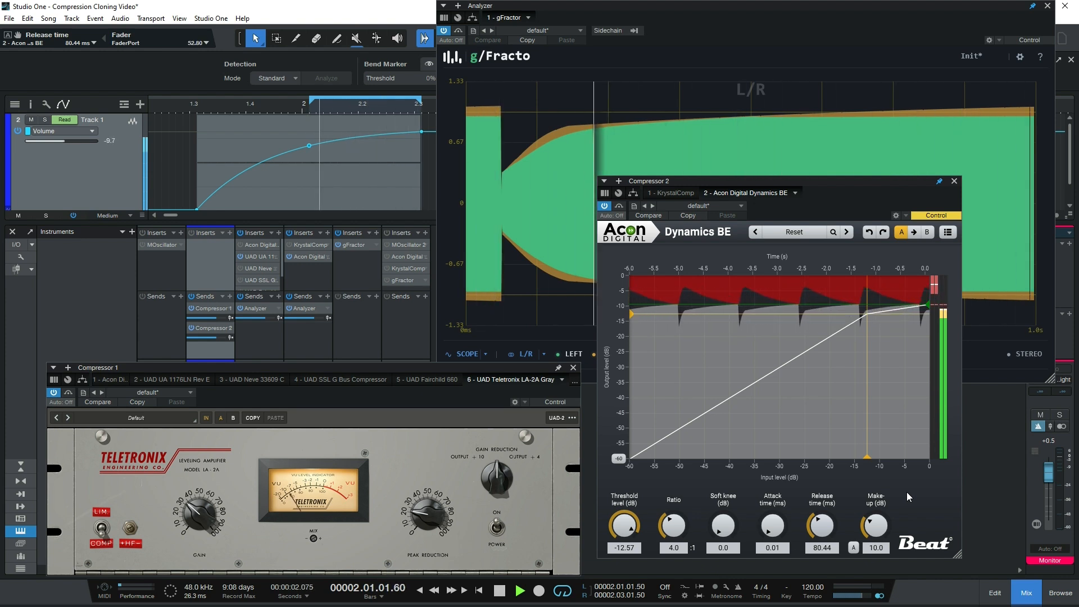
Step: Set Compressor 2's Dynamics BE release time to 2000 ms and its attack time to 26.88 ms
left_click_drag(826, 523, 866, 369)
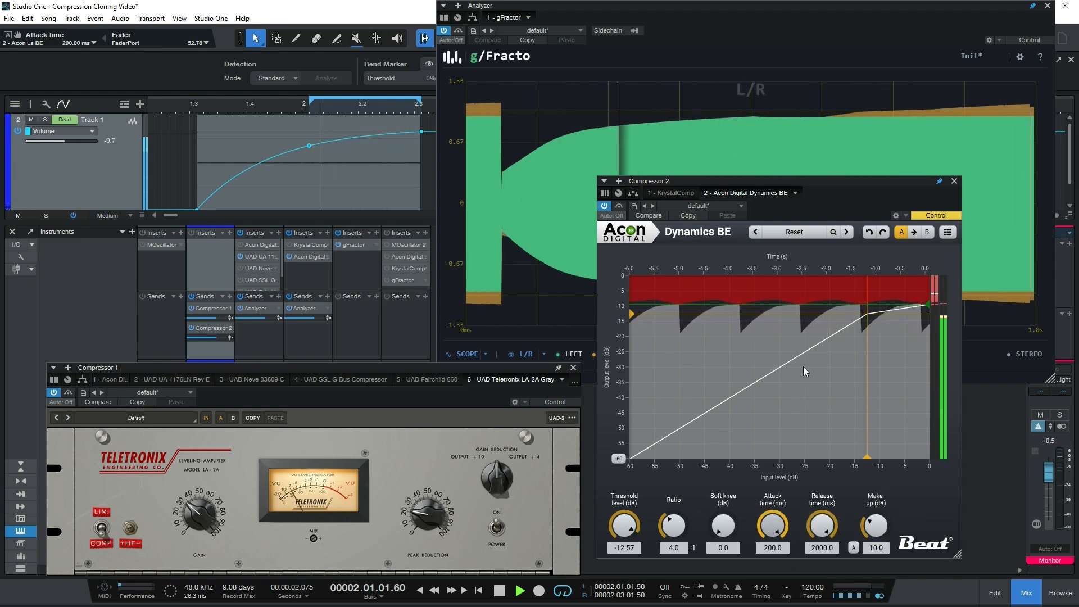
left_click_drag(772, 526, 789, 472)
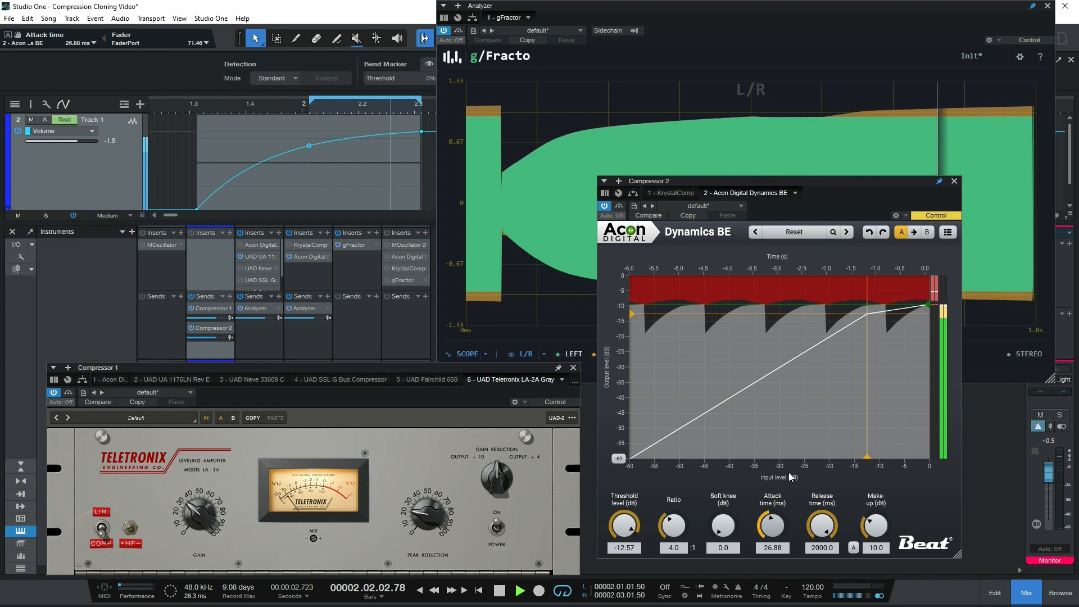